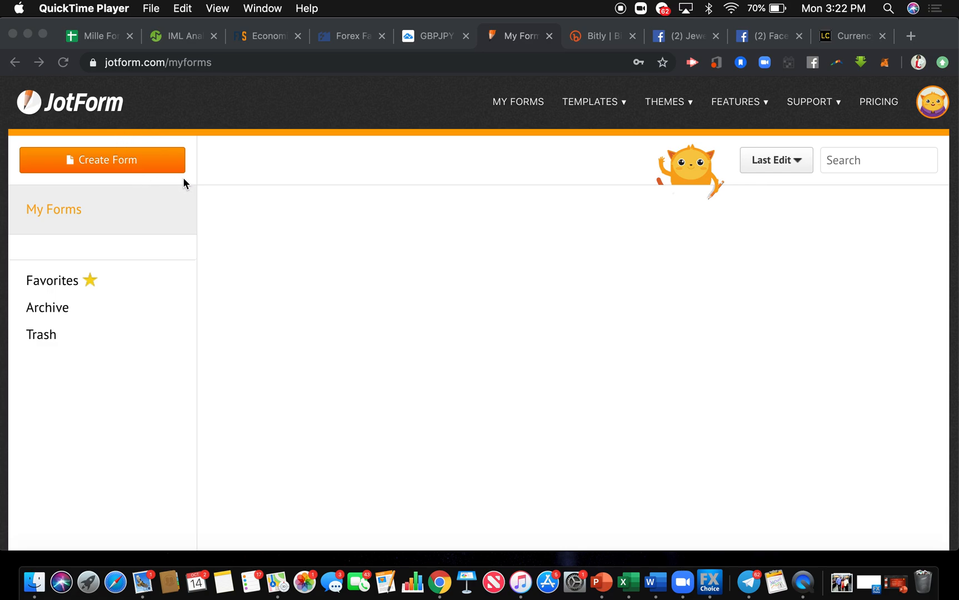
# Start a new form using the classic layout with all questions on one page.
pyautogui.click(133, 160)
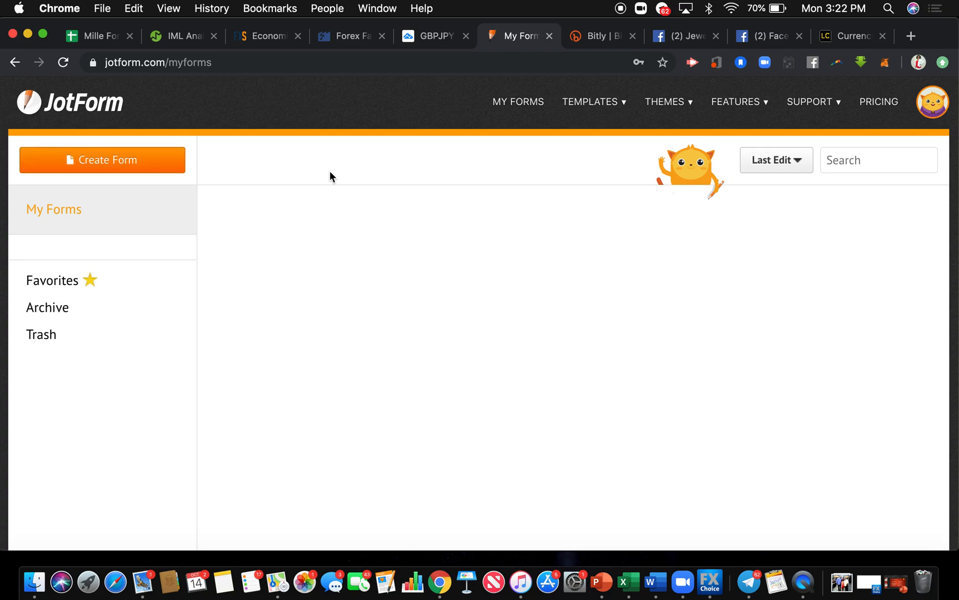
pyautogui.click(90, 166)
pyautogui.click(90, 167)
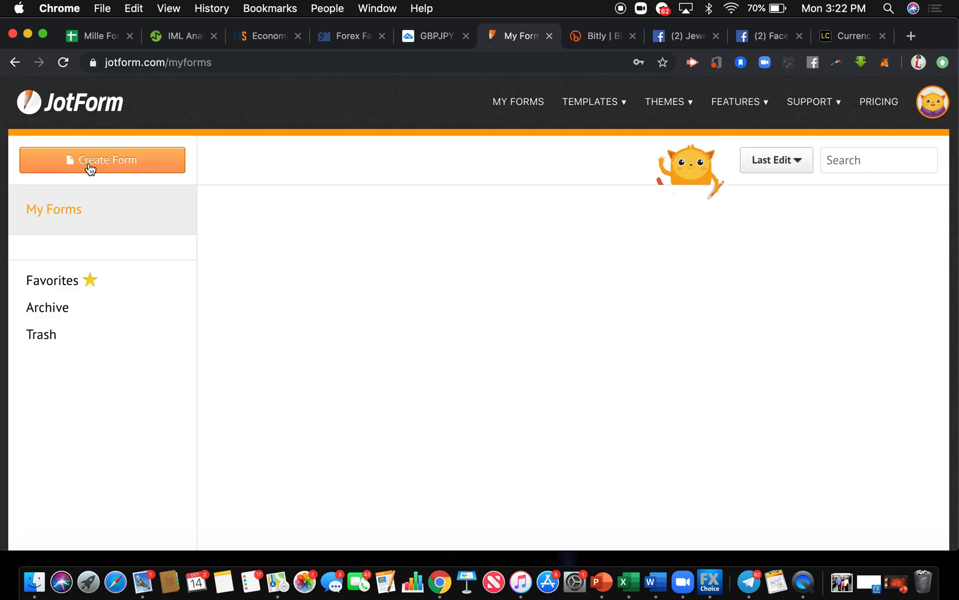
pyautogui.click(88, 166)
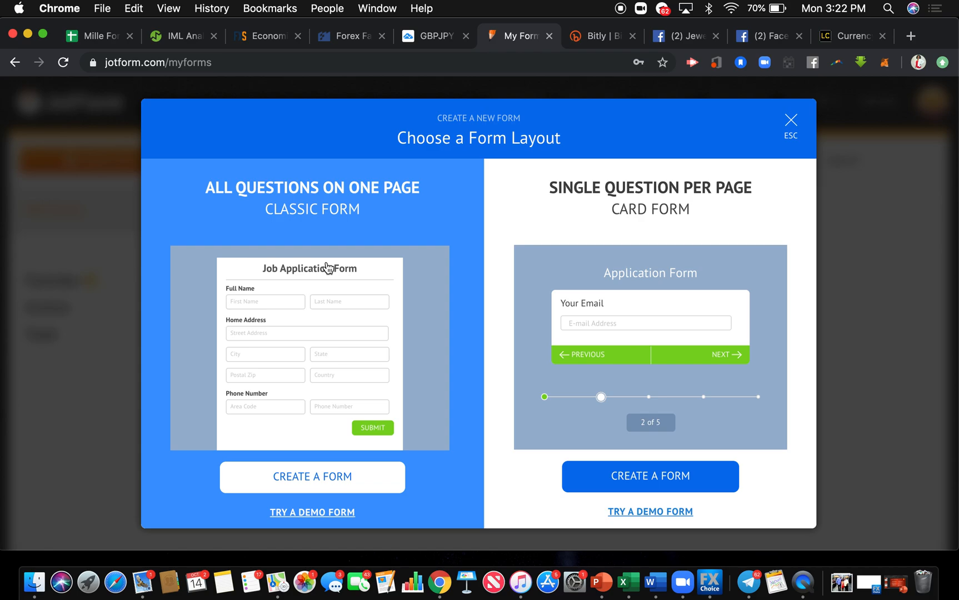
pyautogui.click(310, 477)
pyautogui.click(214, 468)
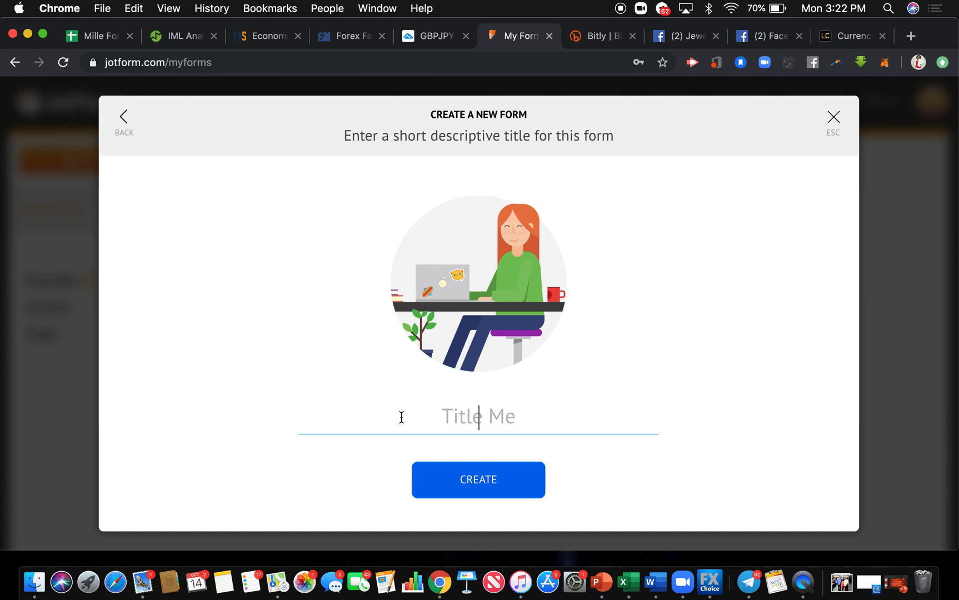
# Title the form "Trade with" followed by the trader's first name and create it.
pyautogui.write('Trade ')
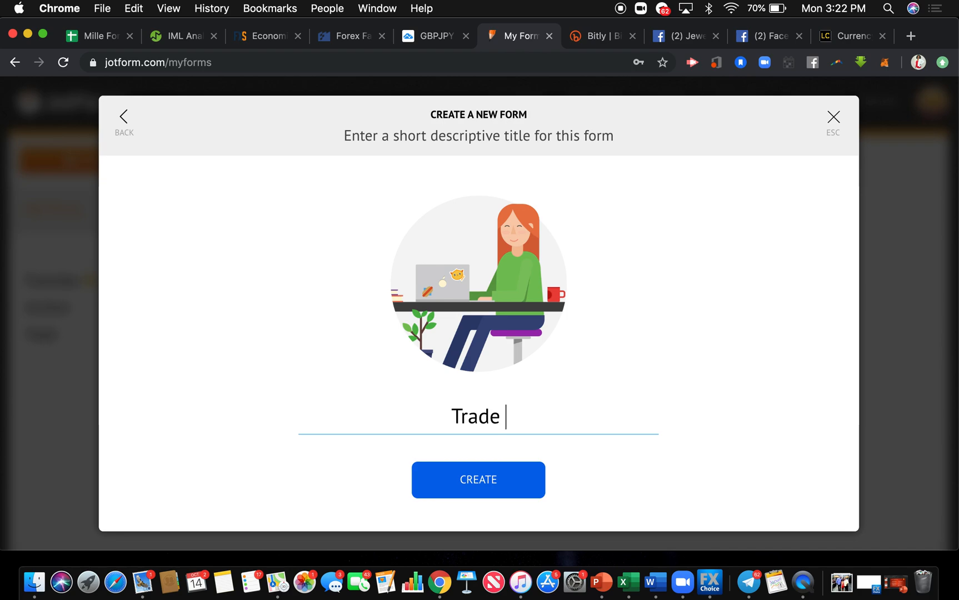
pyautogui.write('with Camille')
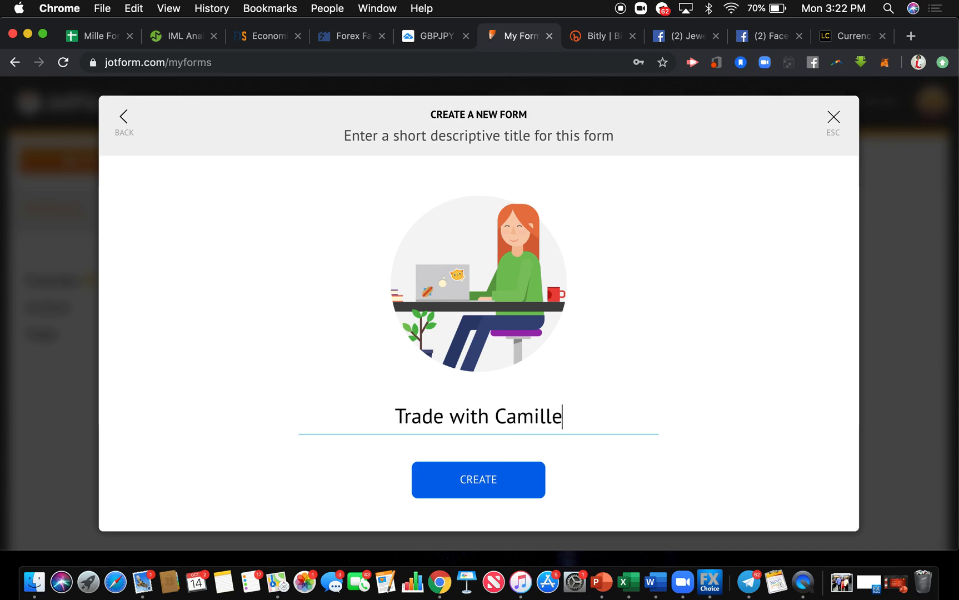
pyautogui.click(460, 479)
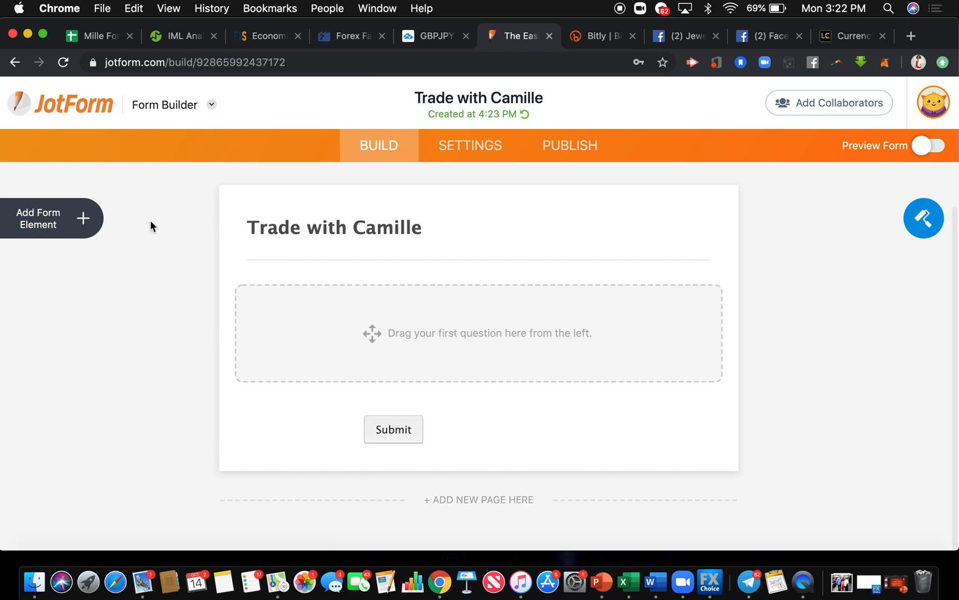
# Add Full Name, Email and Phone fields to the form, one below the other.
pyautogui.click(84, 221)
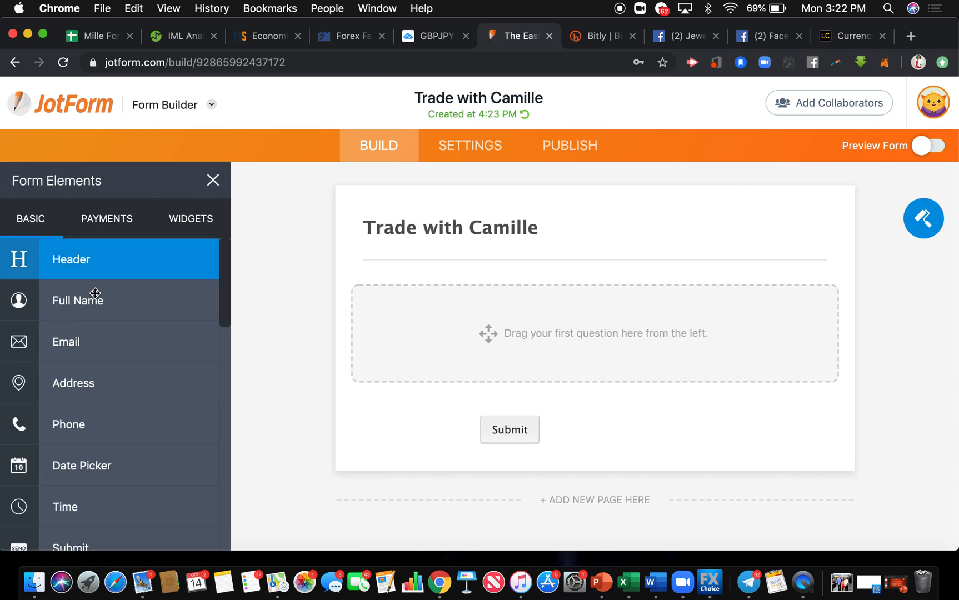
pyautogui.moveTo(103, 315); pyautogui.dragTo(530, 349)
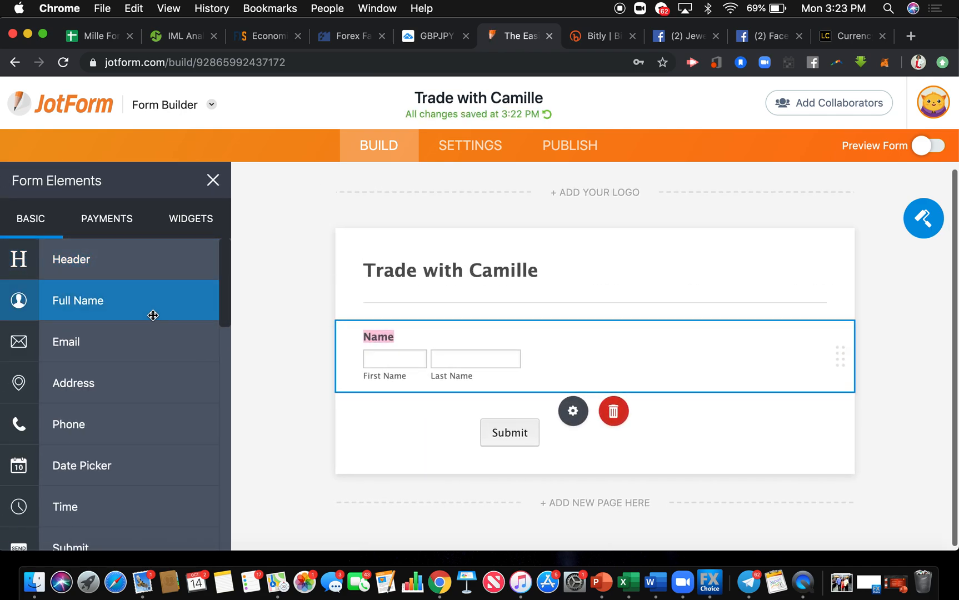
pyautogui.moveTo(143, 338); pyautogui.dragTo(480, 462)
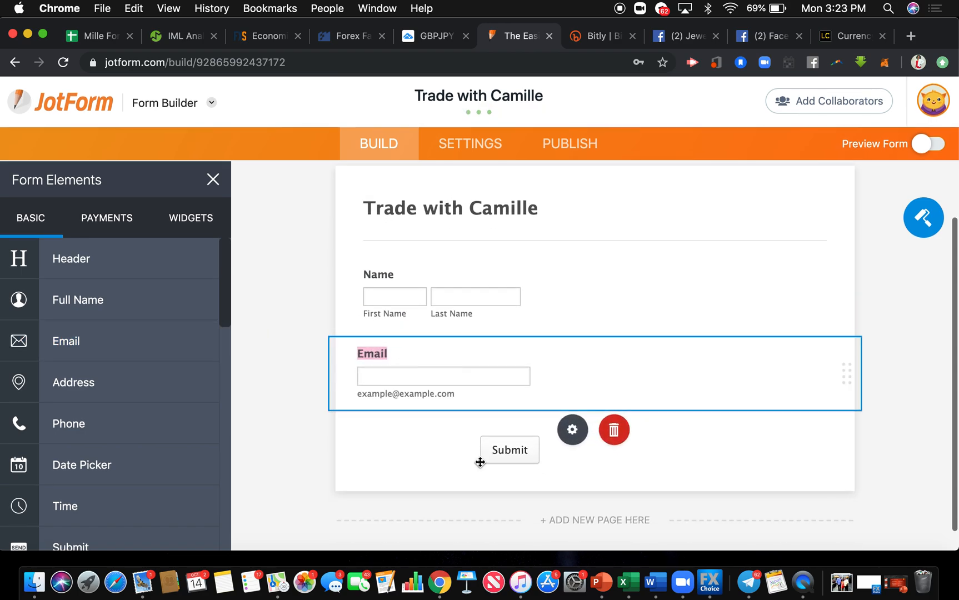
pyautogui.moveTo(99, 365); pyautogui.dragTo(427, 385)
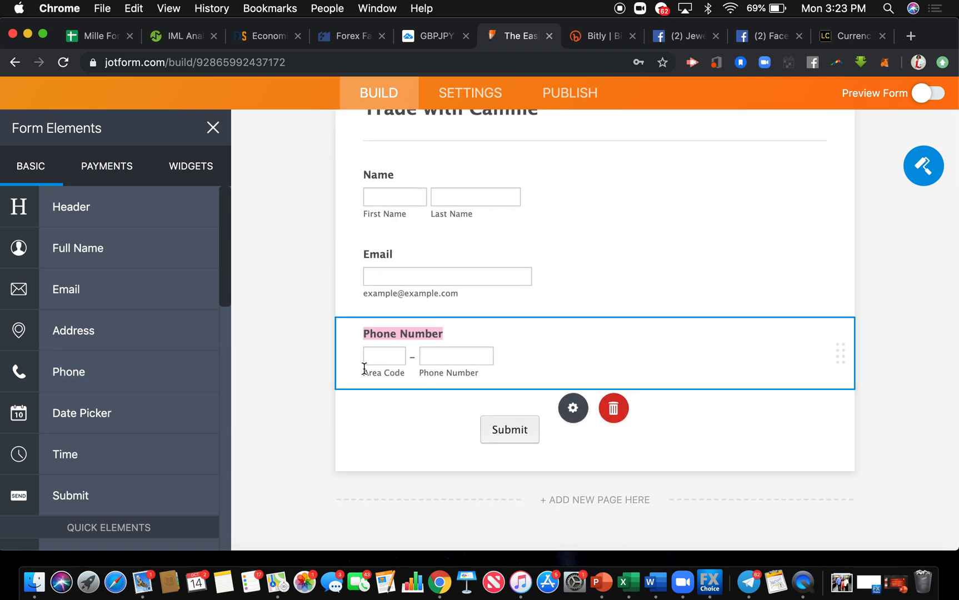
# Add a Dropdown question below the Phone Number field.
pyautogui.scroll(-3, 212, 400)
pyautogui.scroll(-5, 212, 403)
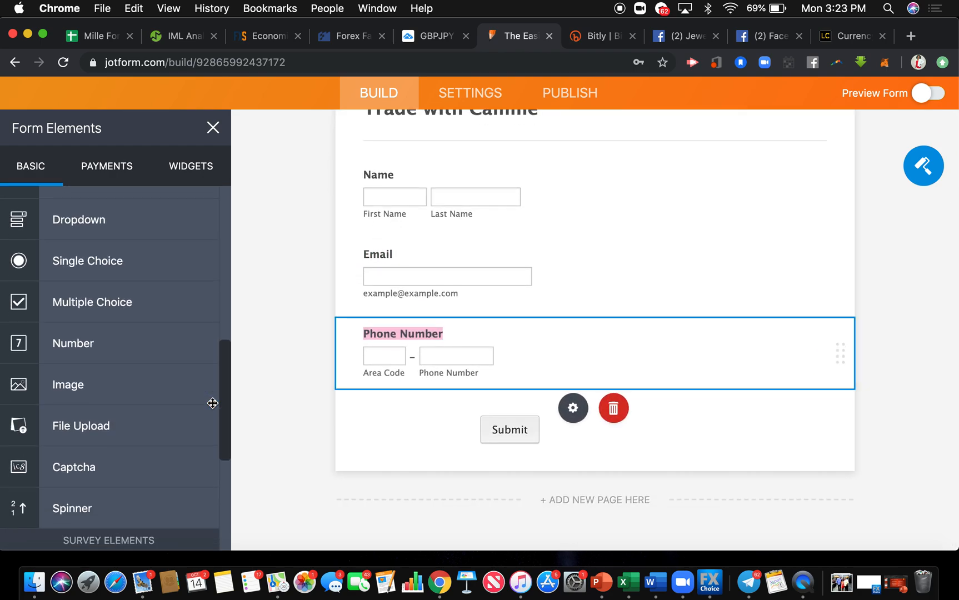
pyautogui.scroll(1, 212, 403)
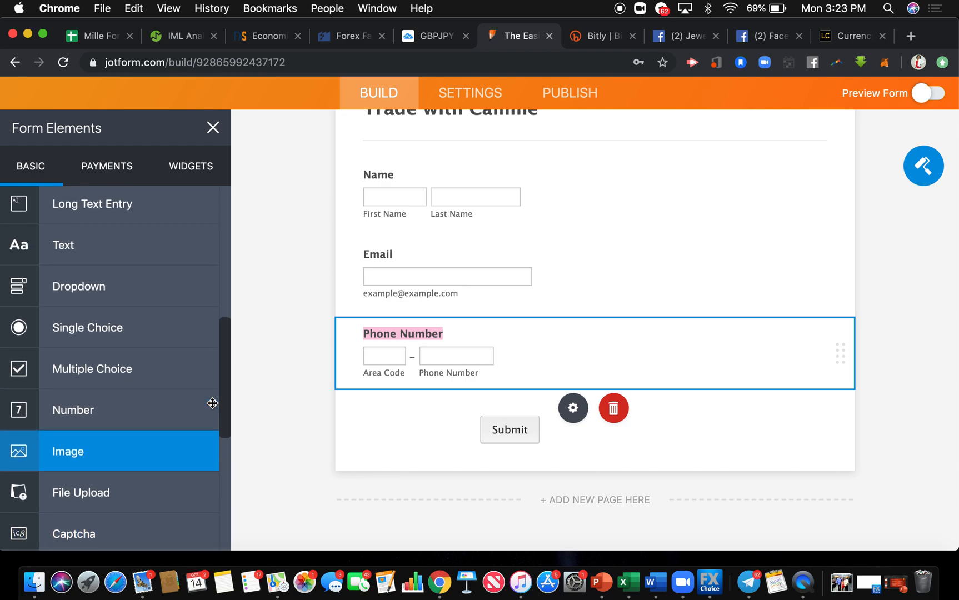
pyautogui.moveTo(105, 309); pyautogui.dragTo(417, 400)
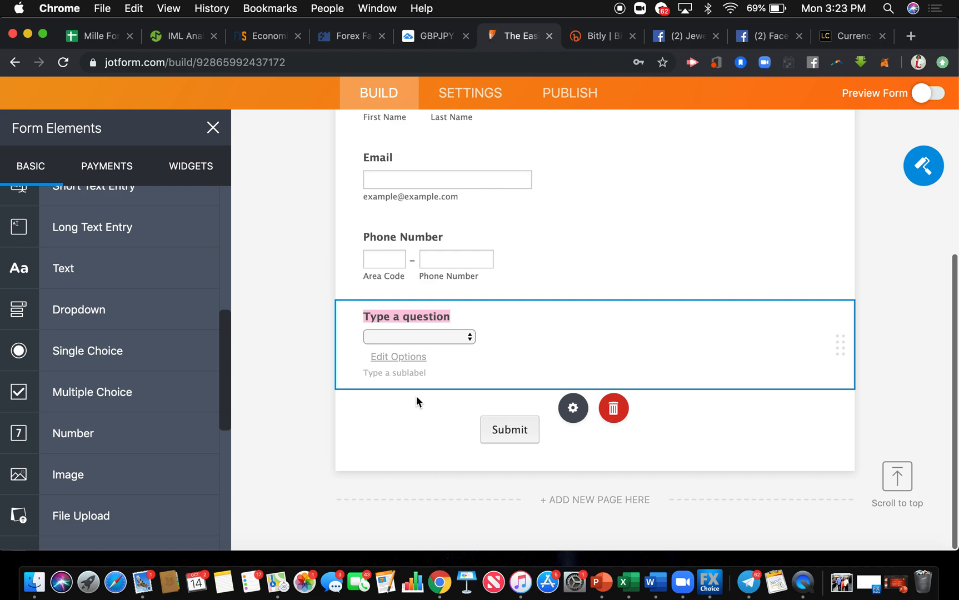
# Make the Name, Email and Phone Number questions required.
pyautogui.scroll(5, 416, 396)
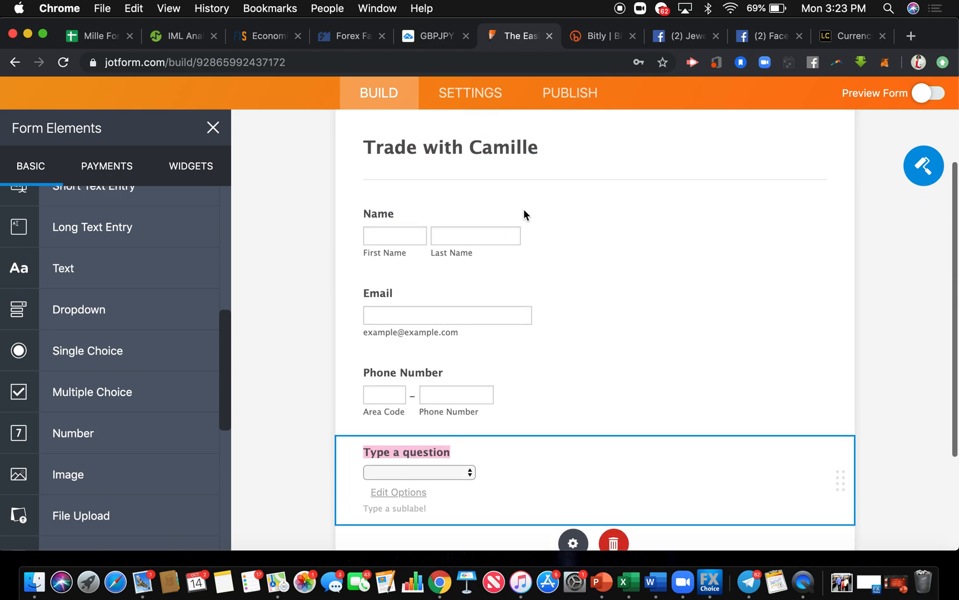
pyautogui.click(560, 222)
pyautogui.click(572, 292)
pyautogui.click(691, 483)
pyautogui.click(240, 332)
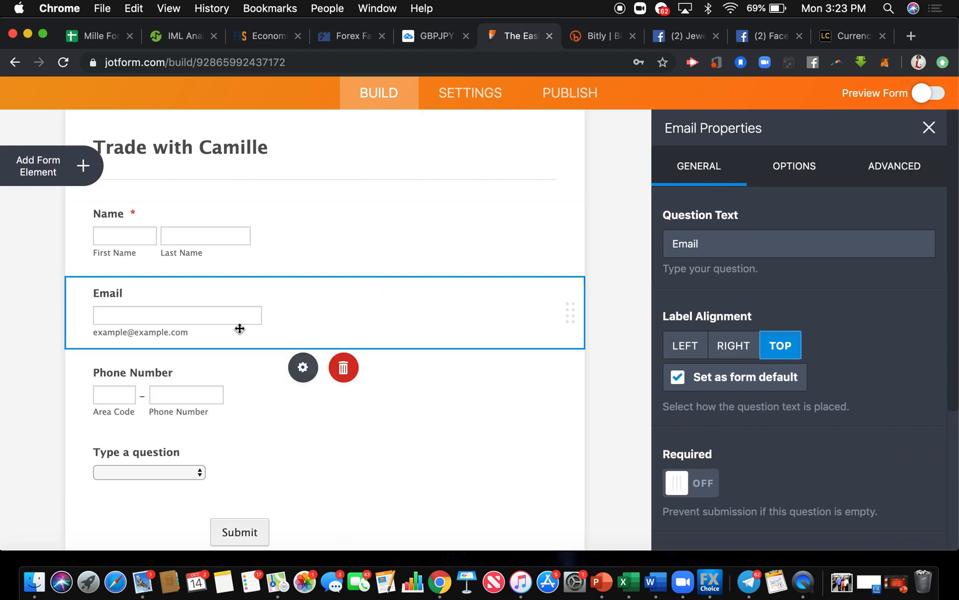
pyautogui.click(676, 482)
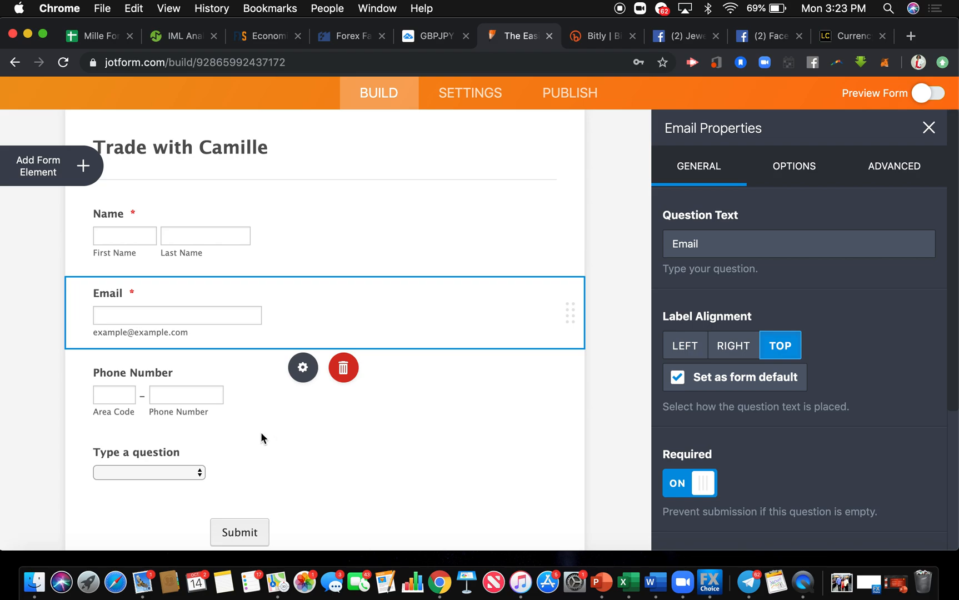
pyautogui.click(255, 398)
pyautogui.click(675, 483)
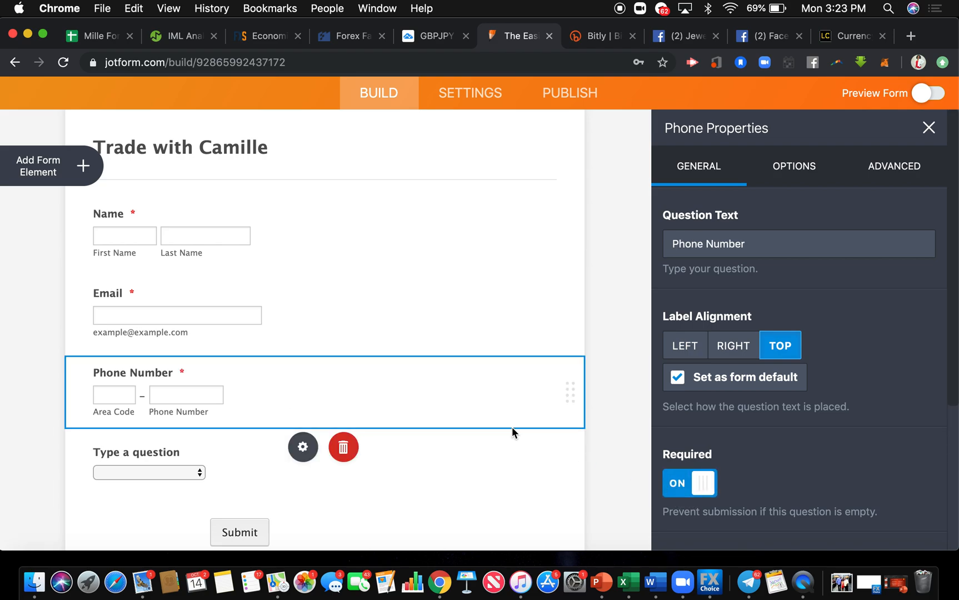
# Make the dropdown question required and set its question text to "State".
pyautogui.scroll(-3, 505, 426)
pyautogui.click(200, 378)
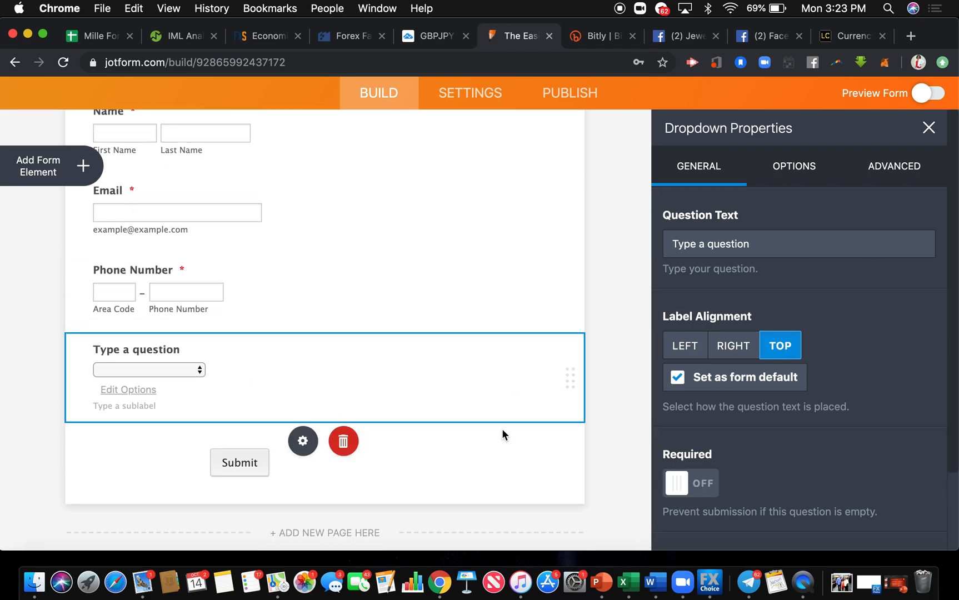
pyautogui.click(687, 484)
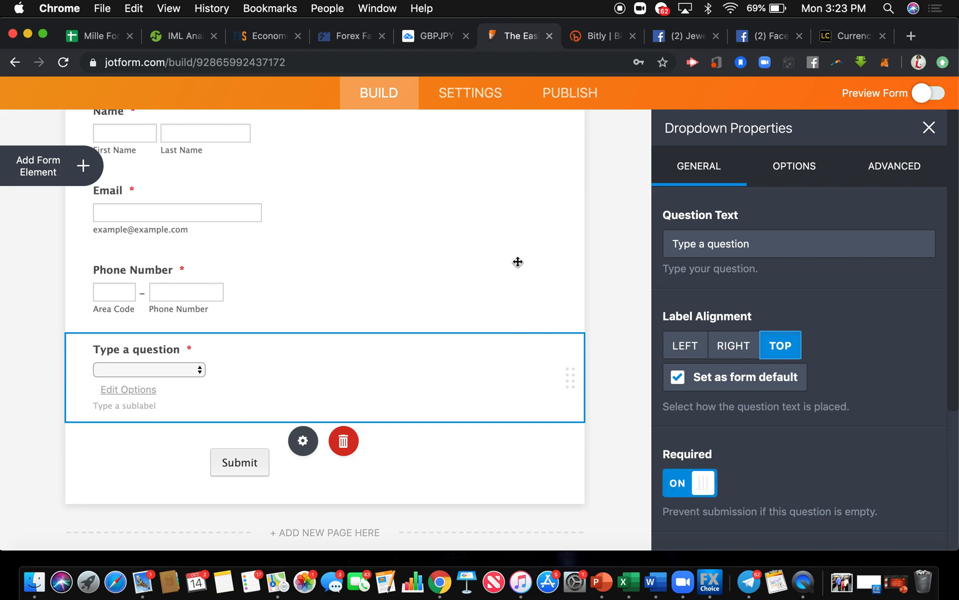
pyautogui.click(151, 395)
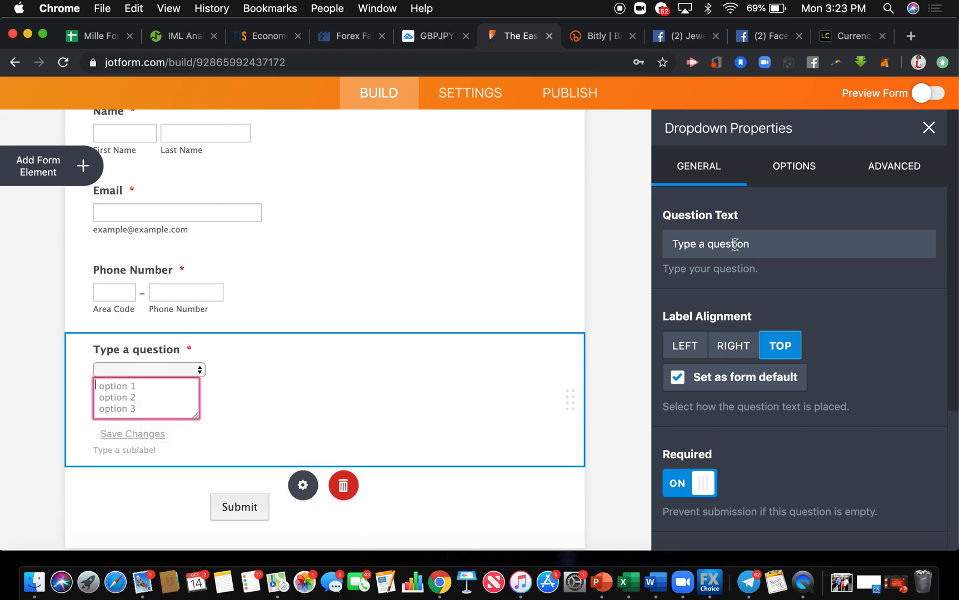
pyautogui.click(771, 254)
pyautogui.write('State')
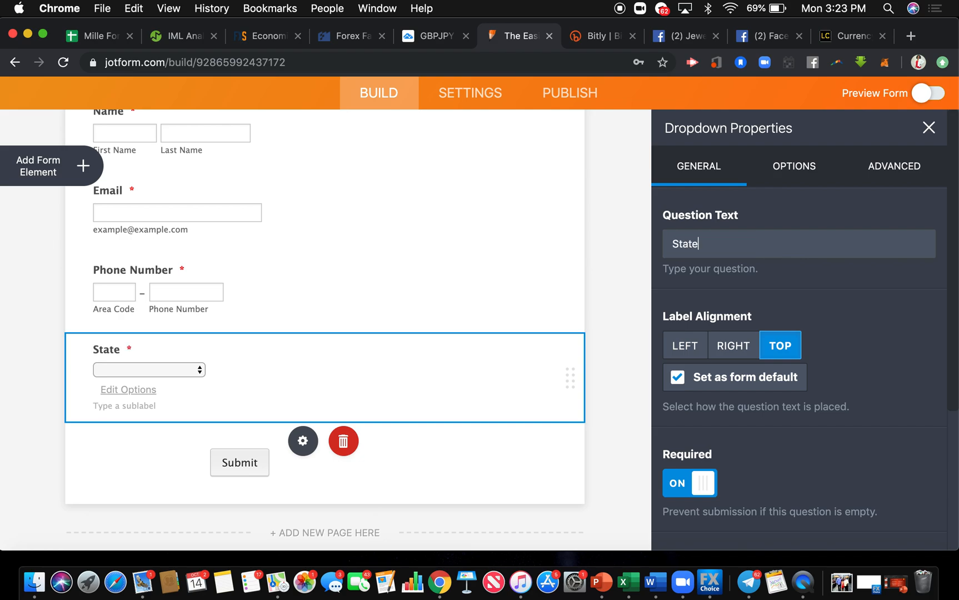
# Fill the State dropdown with the predefined US States options, and delete that question from the form.
pyautogui.click(810, 166)
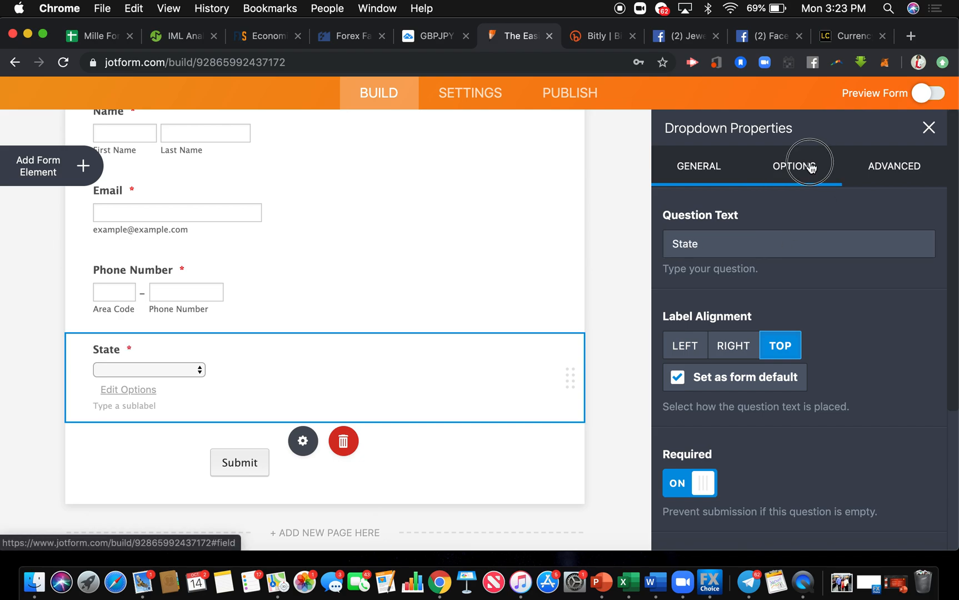
pyautogui.scroll(-6, 800, 218)
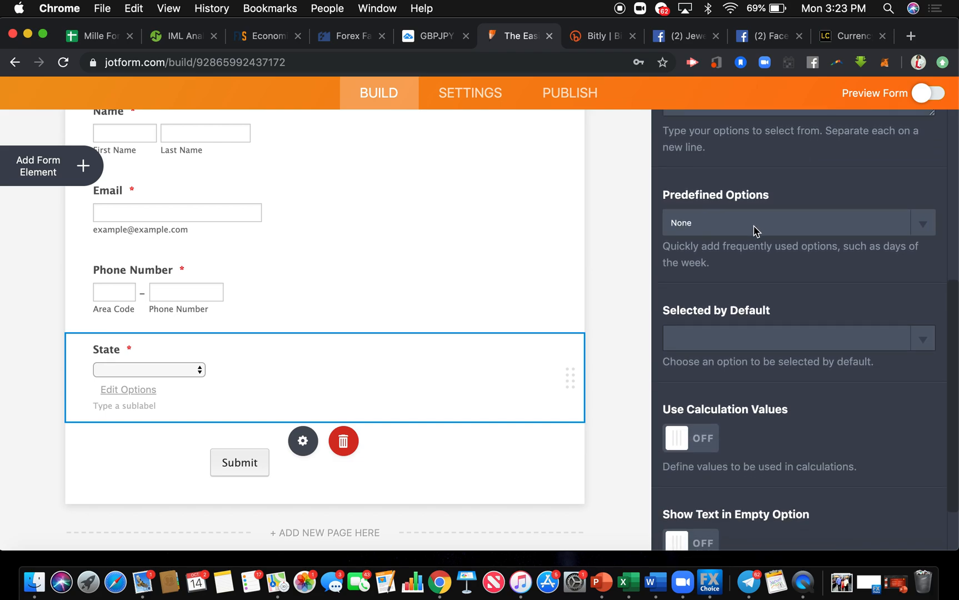
pyautogui.click(755, 231)
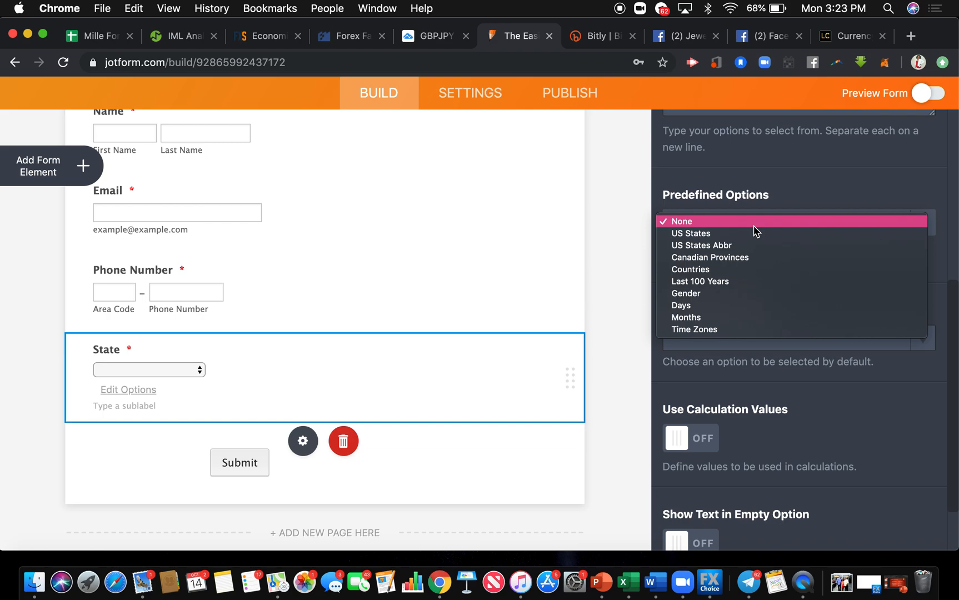
pyautogui.click(751, 234)
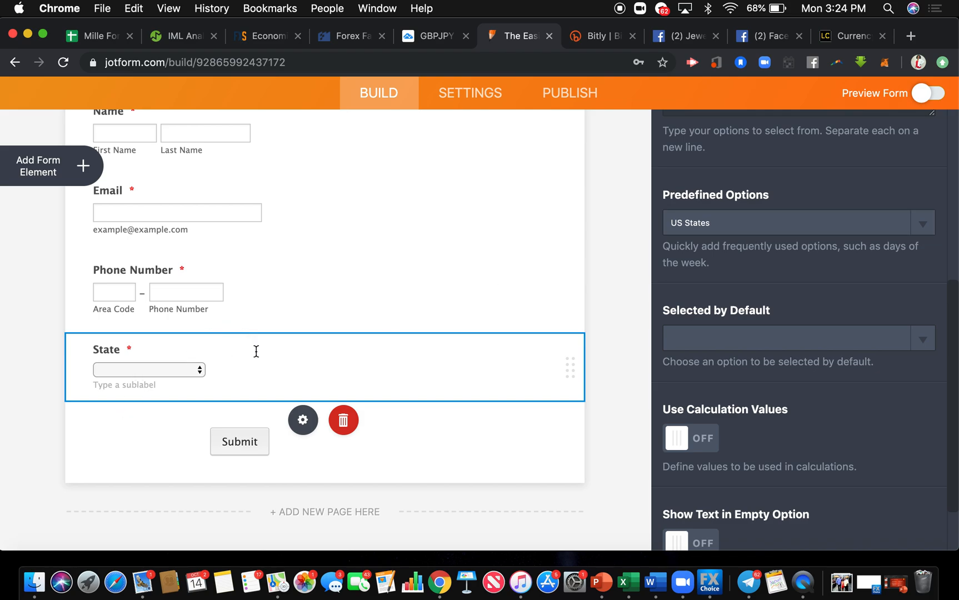
pyautogui.click(344, 420)
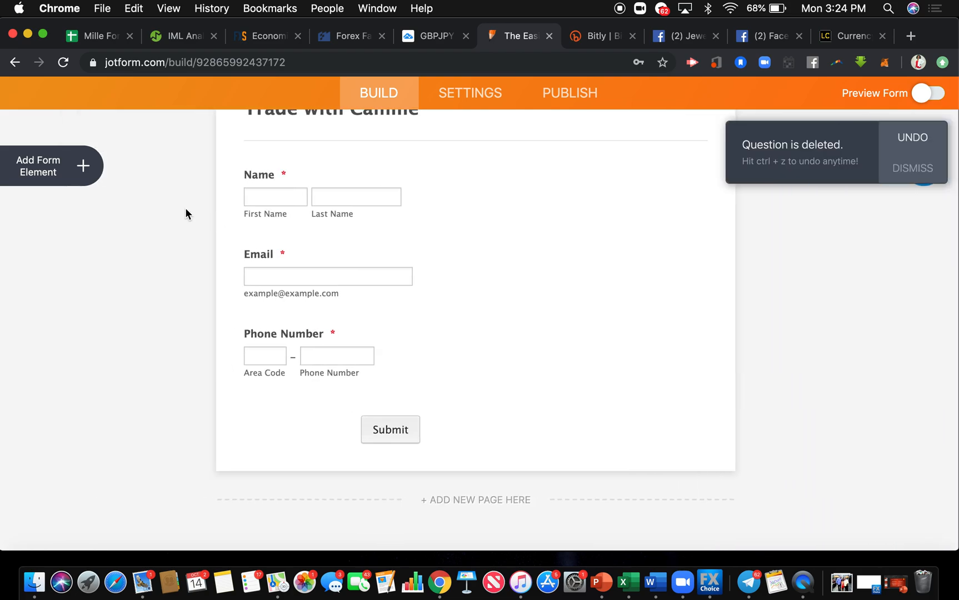
# Add a Short Text Entry below the Phone Number field and label it "State or Country".
pyautogui.click(84, 162)
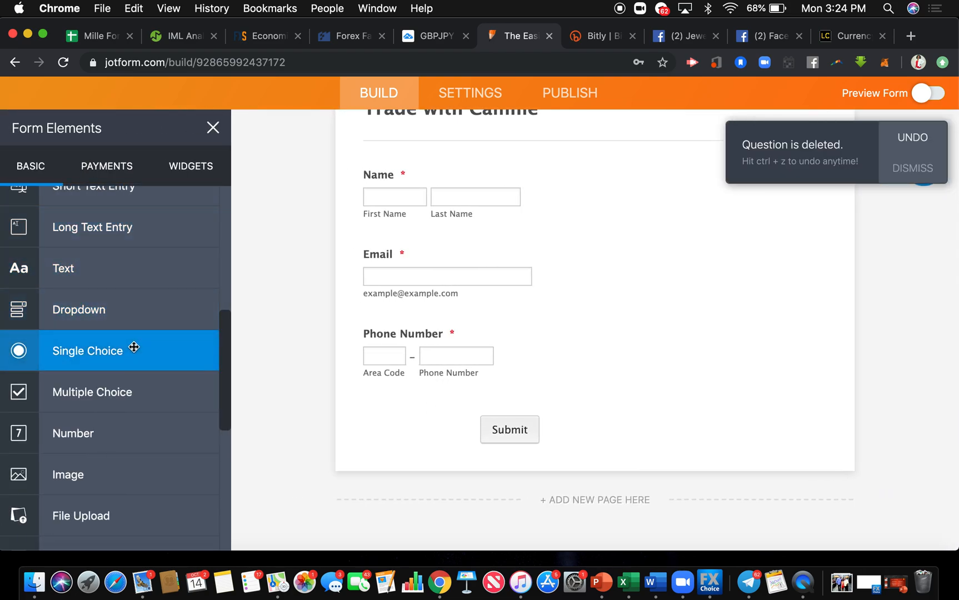
pyautogui.scroll(5, 134, 346)
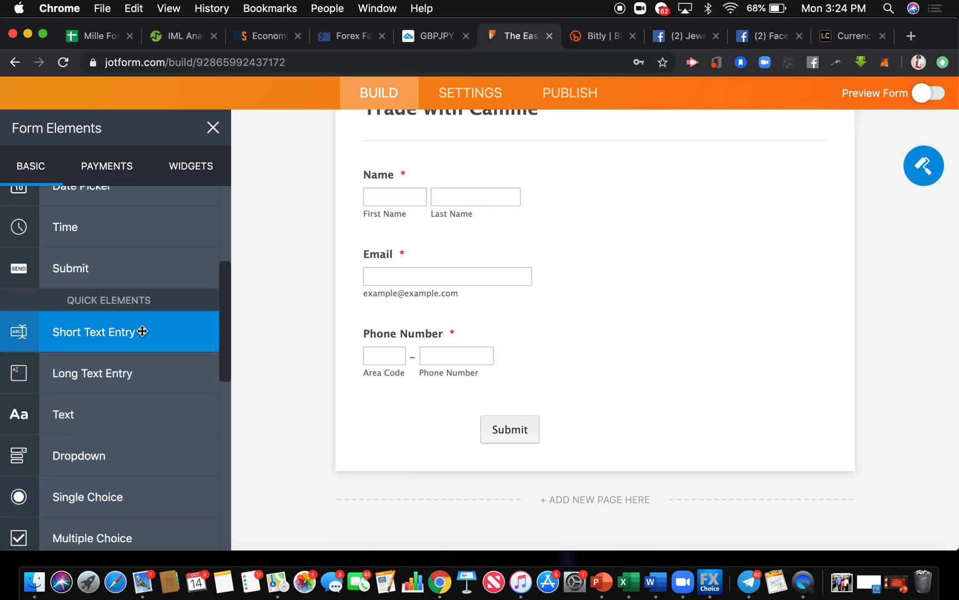
pyautogui.moveTo(141, 331); pyautogui.dragTo(518, 376)
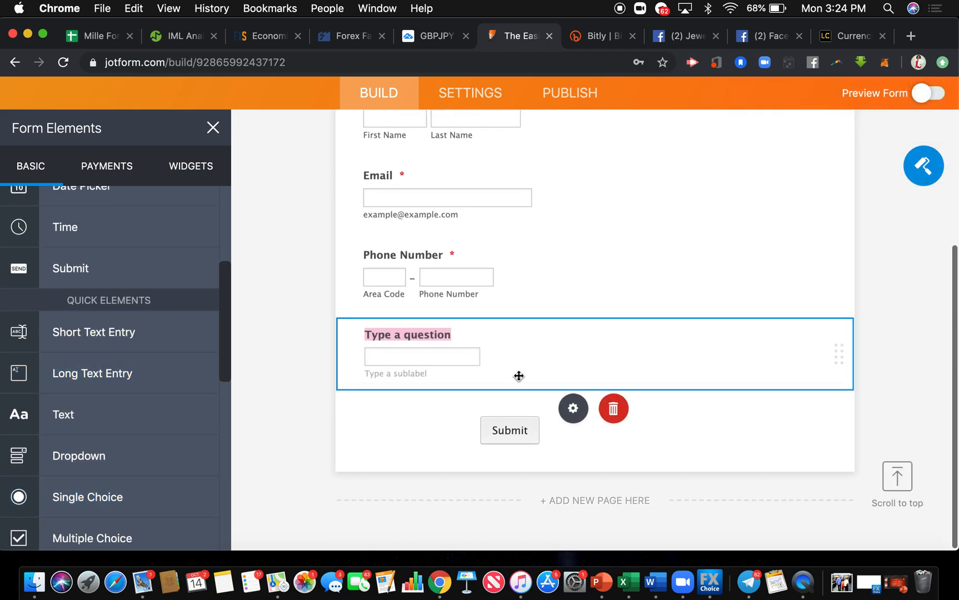
pyautogui.write('State or Co')
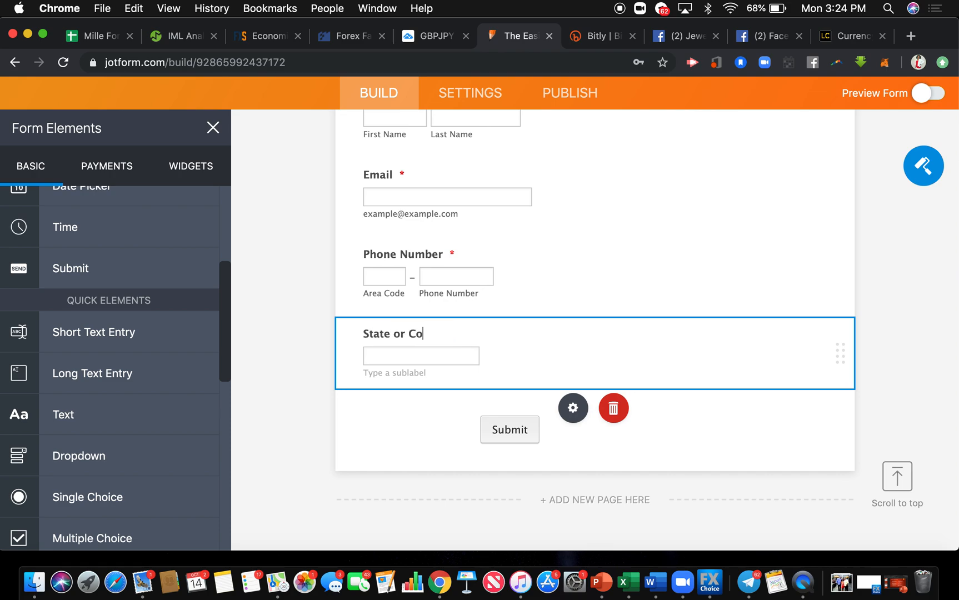
pyautogui.write('untry')
# Make the State or Country question required and close the question properties.
pyautogui.click(573, 408)
pyautogui.click(689, 483)
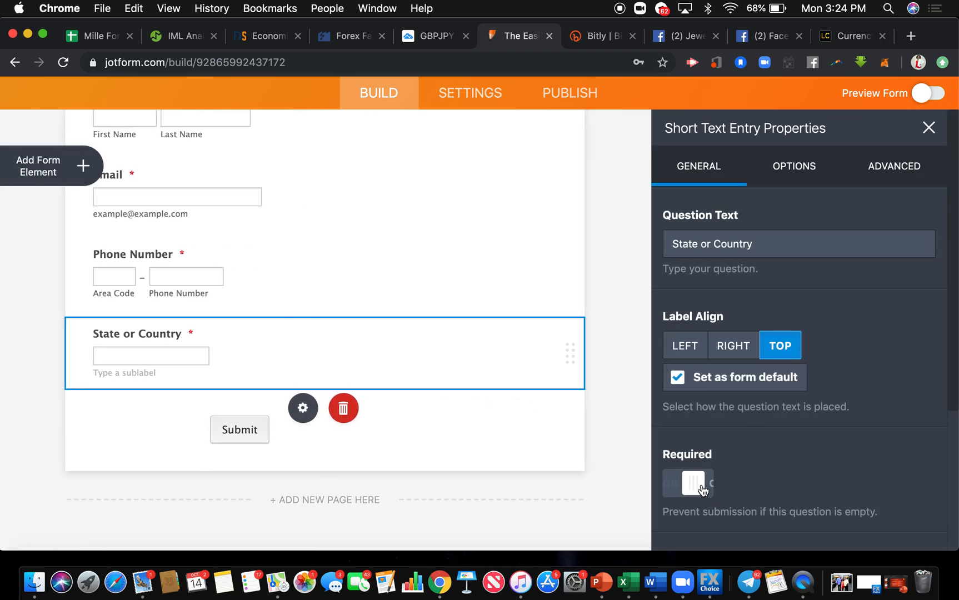
pyautogui.click(515, 253)
pyautogui.click(614, 295)
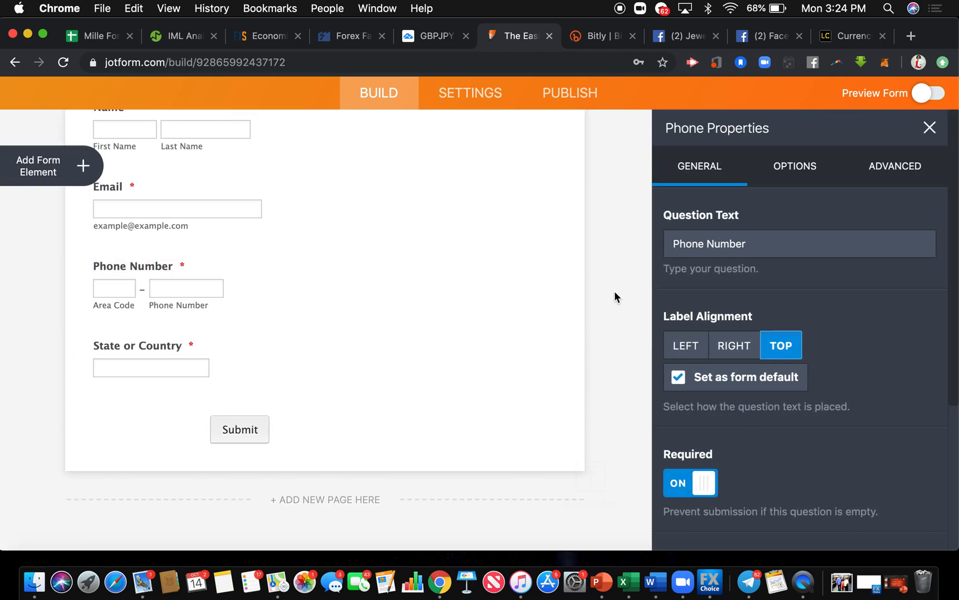
pyautogui.scroll(4, 422, 330)
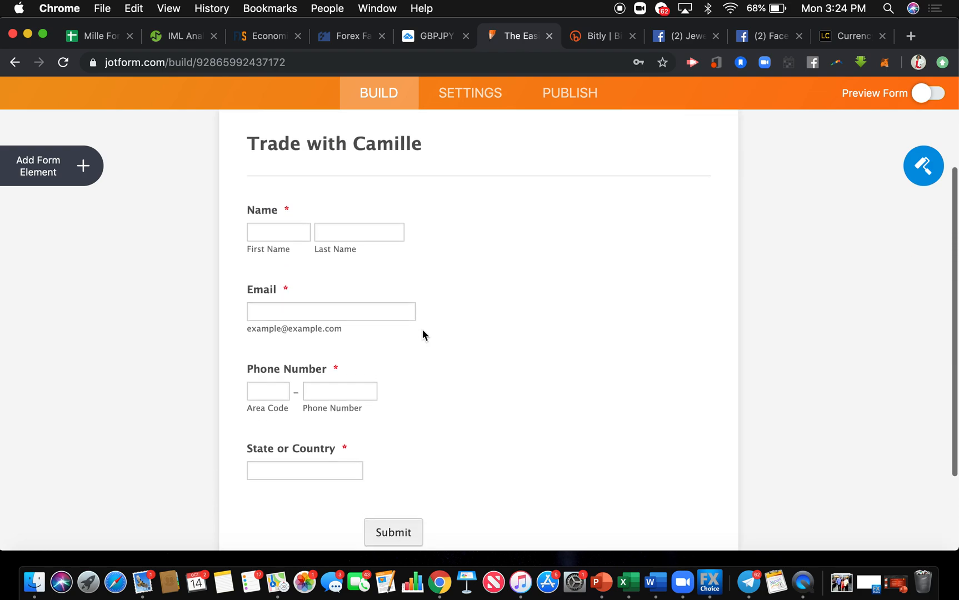
pyautogui.scroll(2, 422, 329)
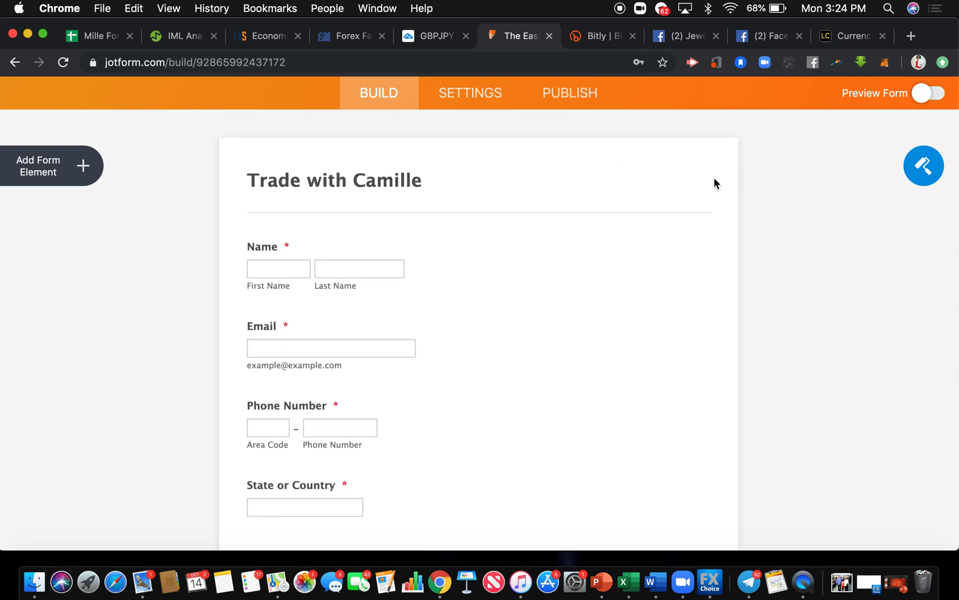
# Set the form header's heading size to Large and its text alignment to Center.
pyautogui.click(579, 173)
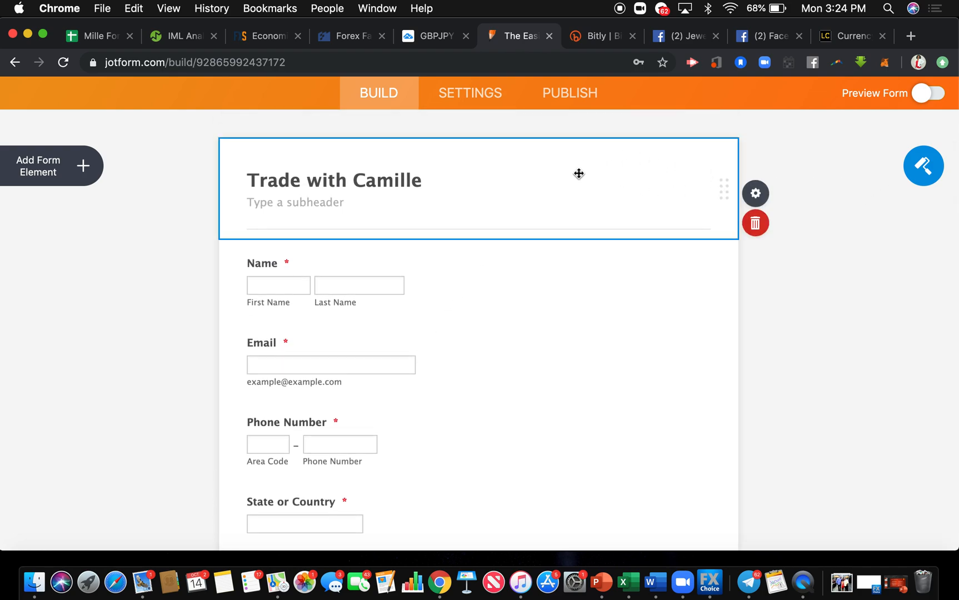
pyautogui.click(752, 194)
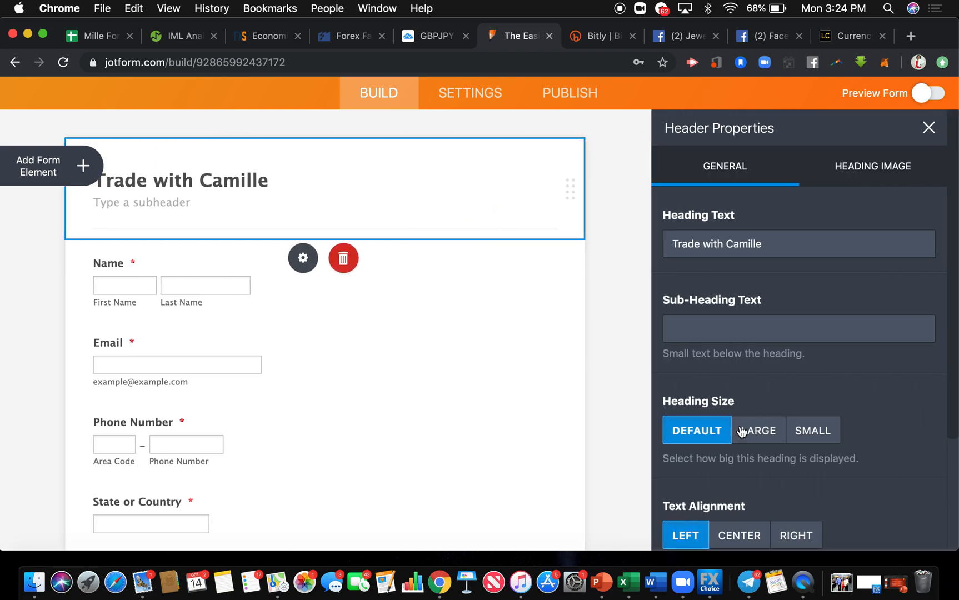
pyautogui.click(756, 433)
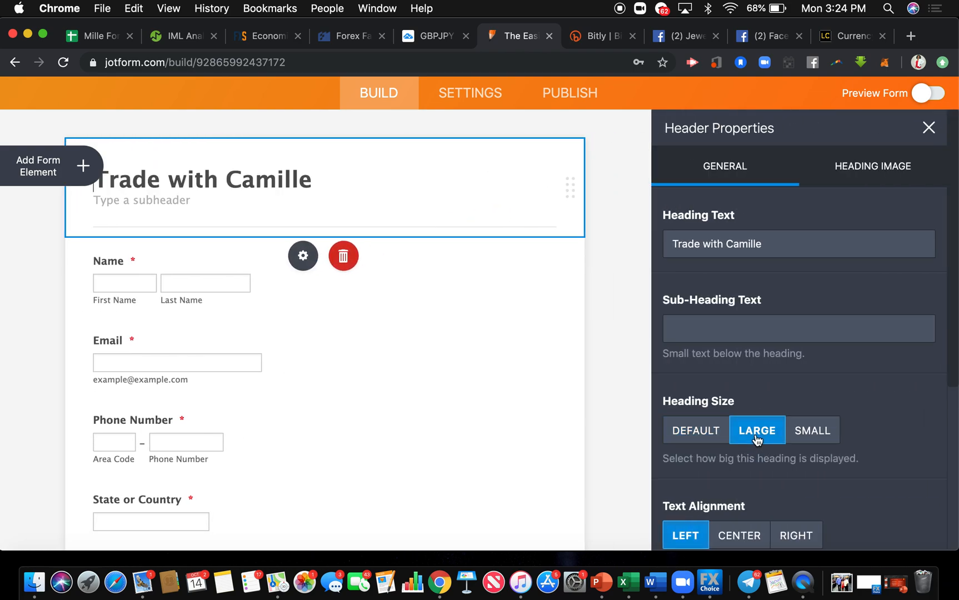
pyautogui.click(744, 536)
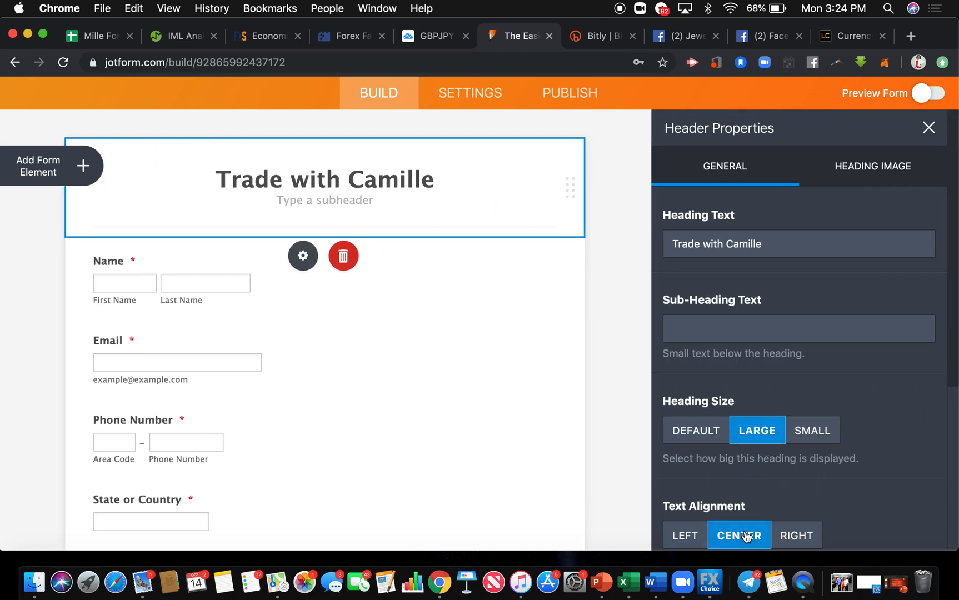
# Add the subheader "For more information on learning to trade forex, please submit your info and someone will contact within 24 hours.".
pyautogui.click(336, 203)
pyautogui.write('For more information on learning to trade forex, please su')
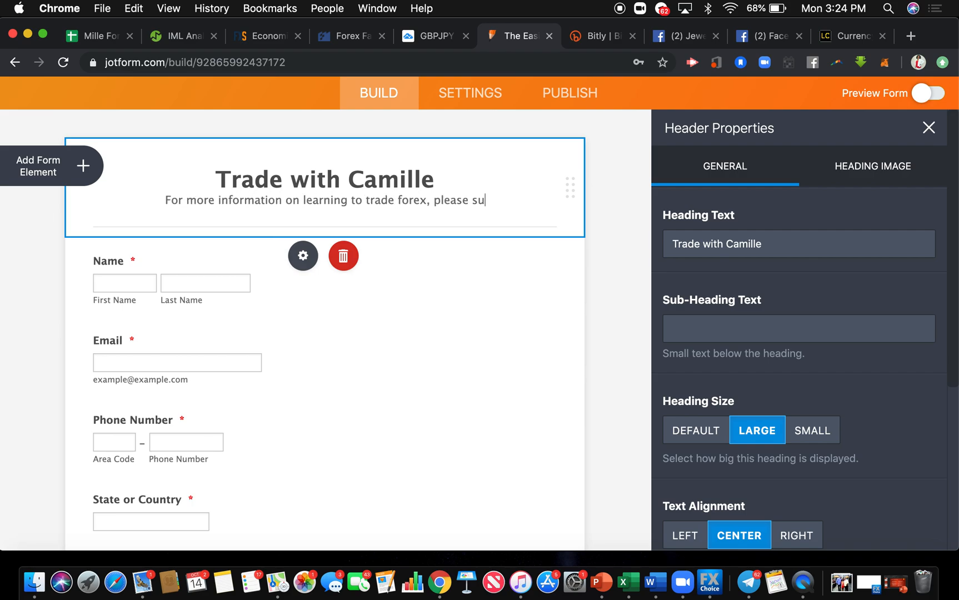
pyautogui.write('bmit your info and someone will contact within 24 hours.')
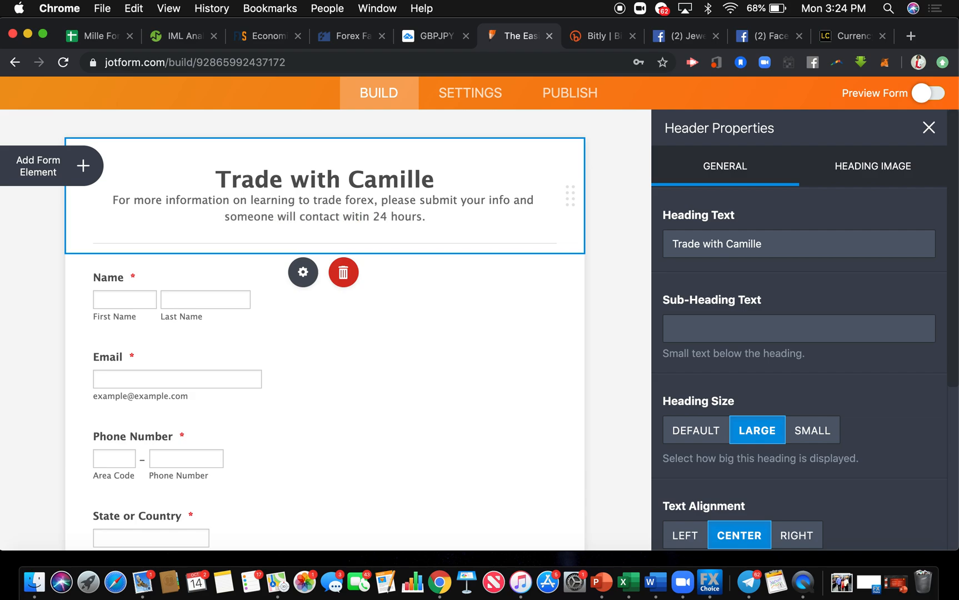
pyautogui.click(614, 218)
# Set the Submit button's alignment to Center and close its properties.
pyautogui.scroll(-5, 612, 214)
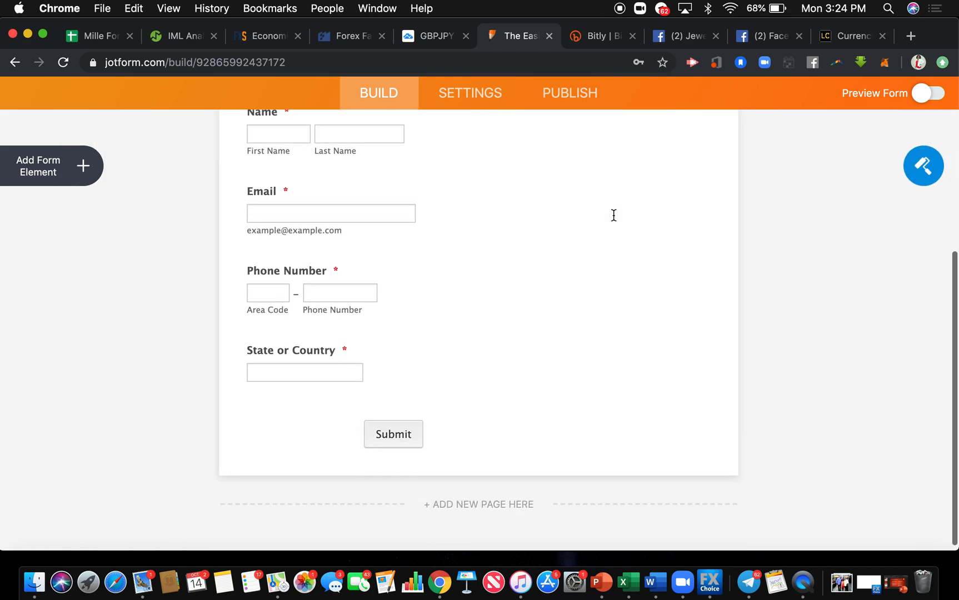
pyautogui.click(444, 426)
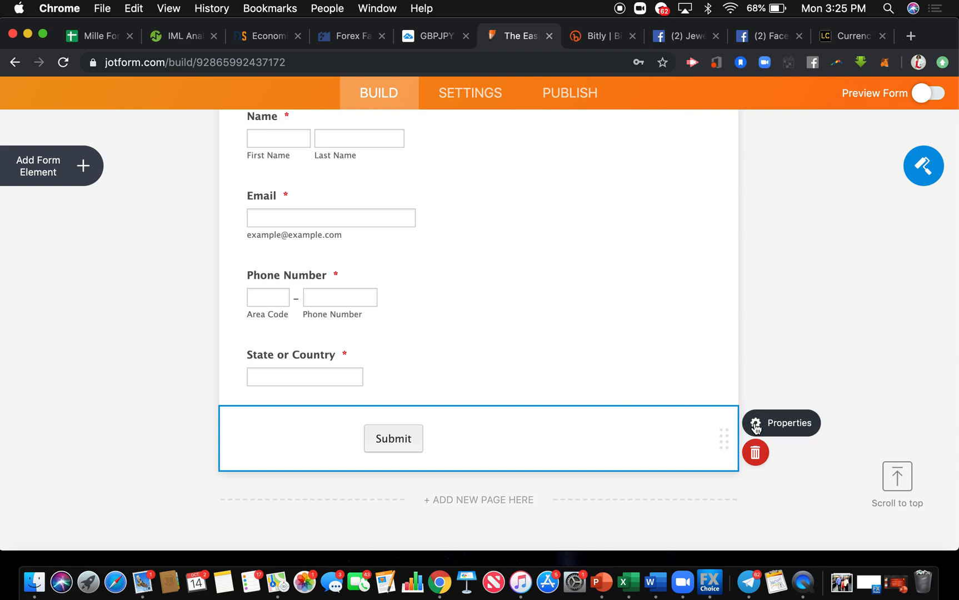
pyautogui.click(756, 425)
pyautogui.scroll(-3, 753, 426)
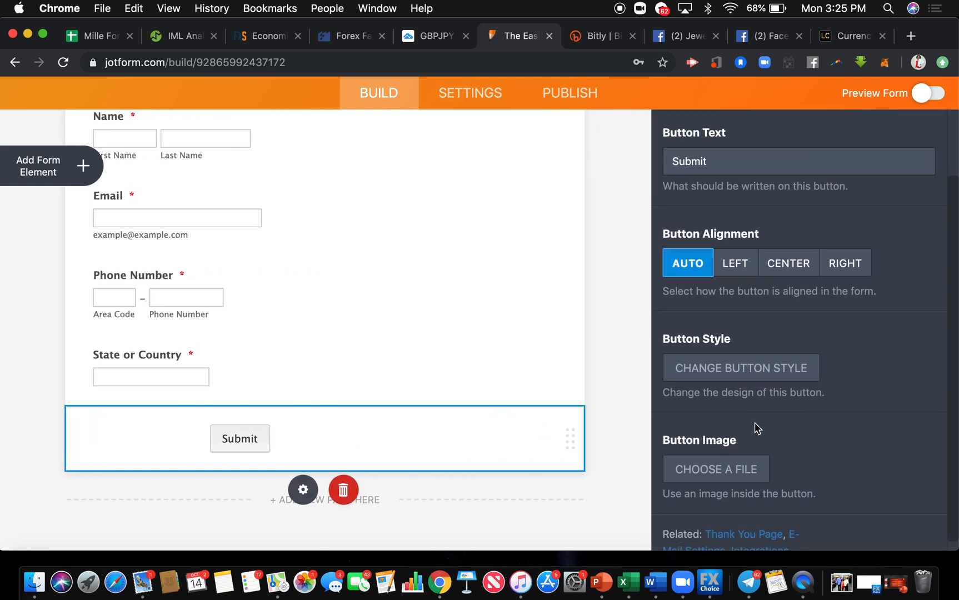
pyautogui.click(782, 258)
pyautogui.click(630, 302)
# Apply the tan color scheme to the form, with page color #948C75 and form color #D9CEB2.
pyautogui.scroll(5, 630, 302)
pyautogui.scroll(-5, 631, 302)
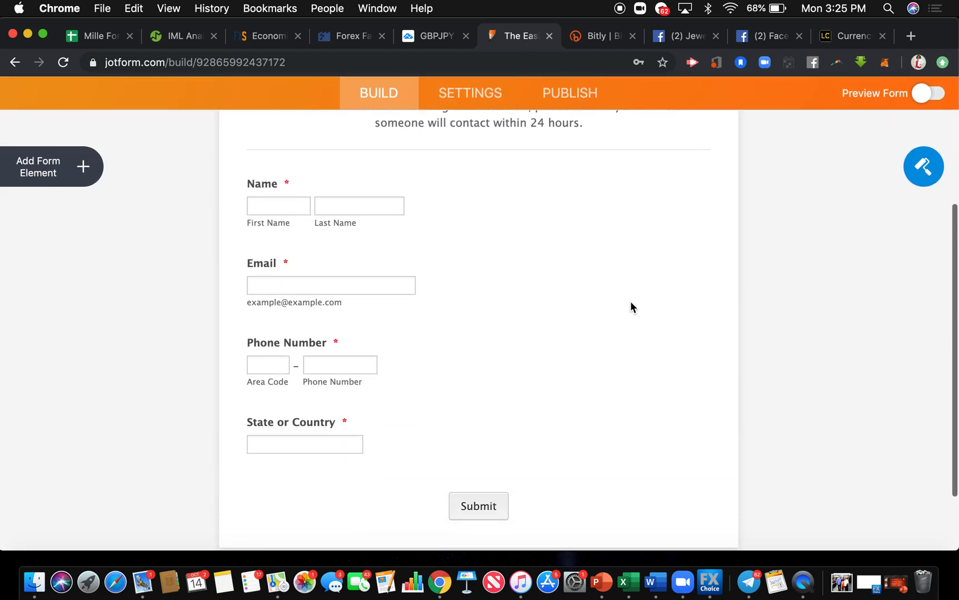
pyautogui.click(924, 167)
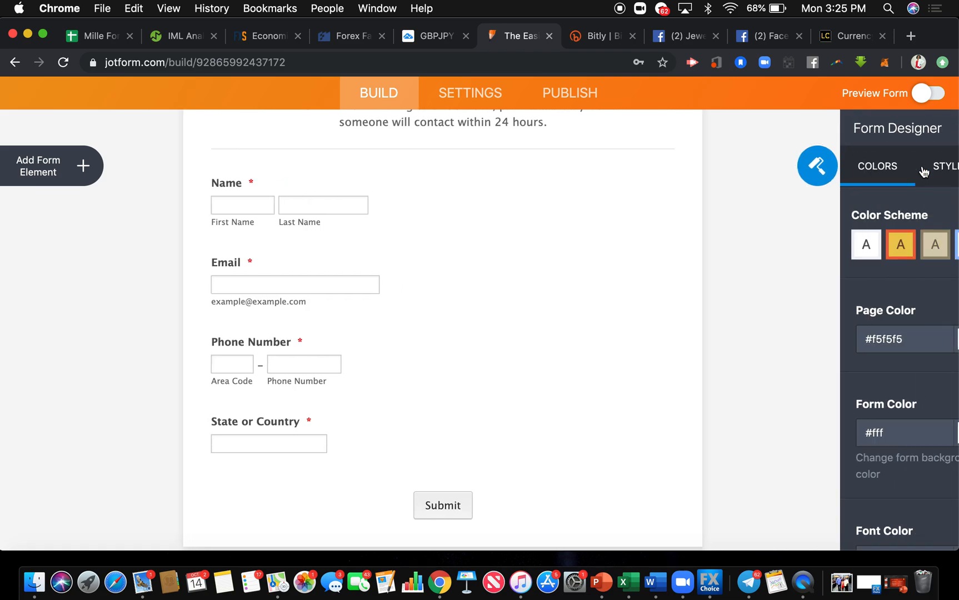
pyautogui.click(855, 248)
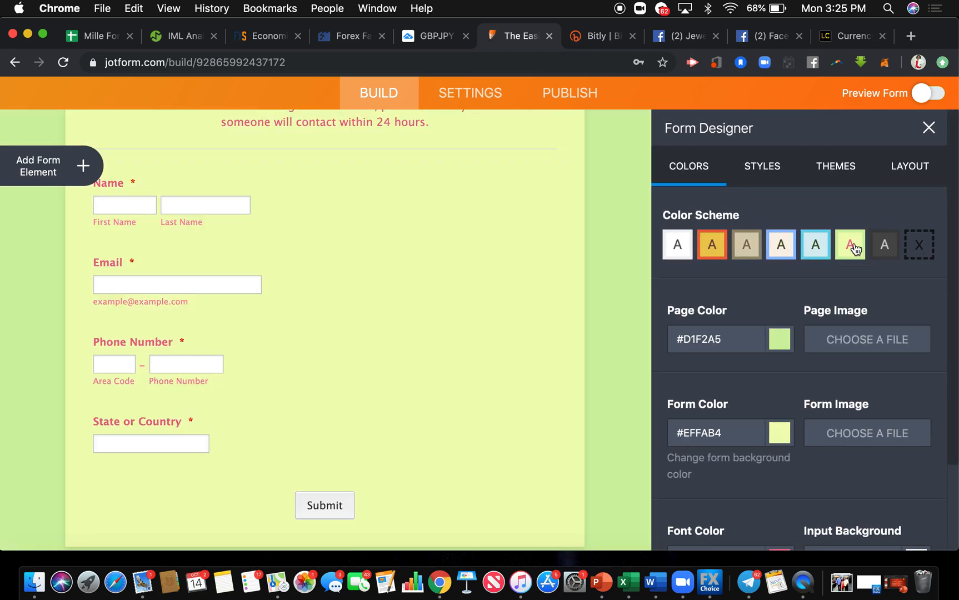
pyautogui.click(816, 248)
pyautogui.click(763, 250)
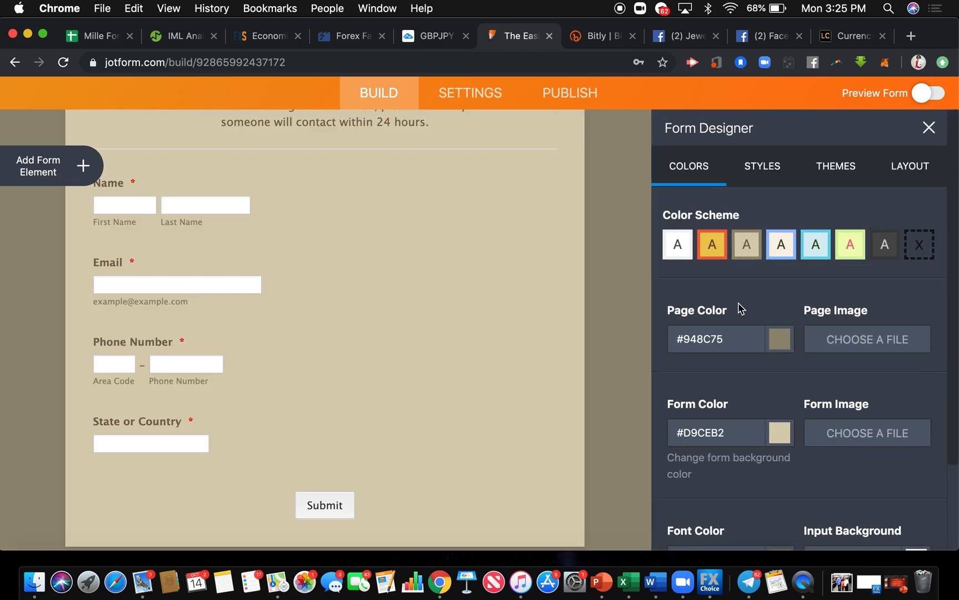
# Open the Advanced Designer and set the input width to 500 px in the form layout.
pyautogui.scroll(-2, 742, 308)
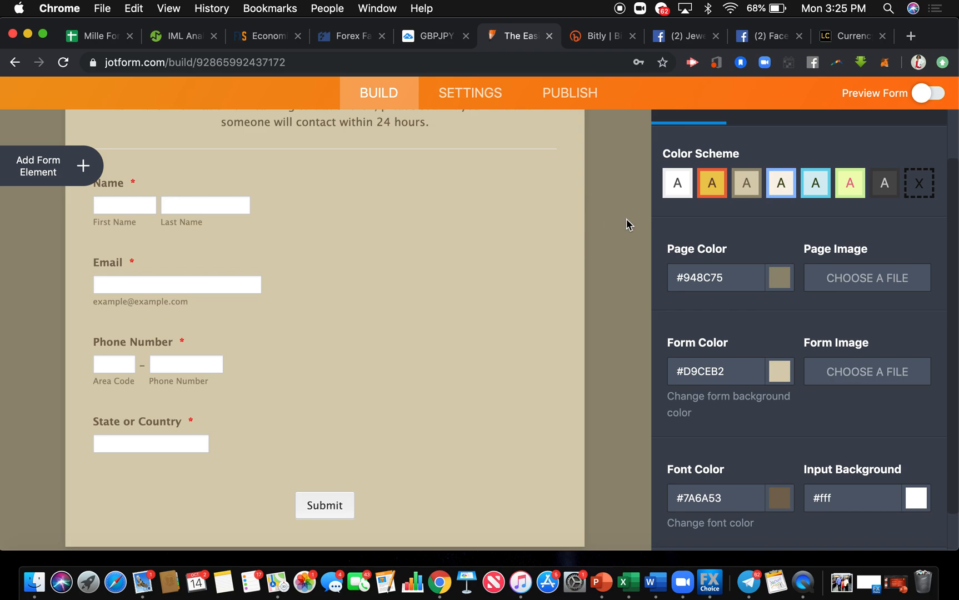
pyautogui.scroll(-2, 720, 299)
pyautogui.scroll(5, 719, 303)
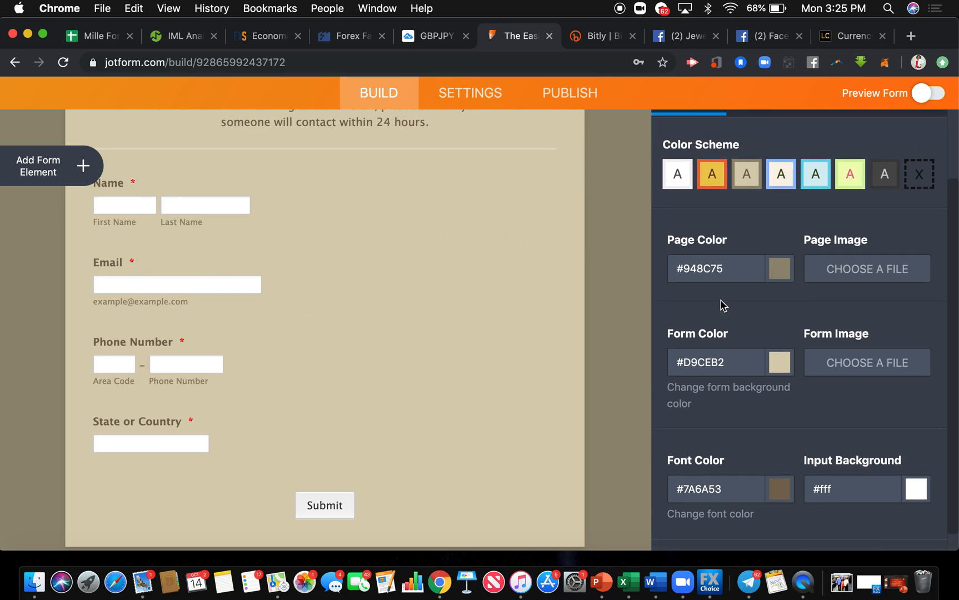
pyautogui.scroll(-1, 722, 306)
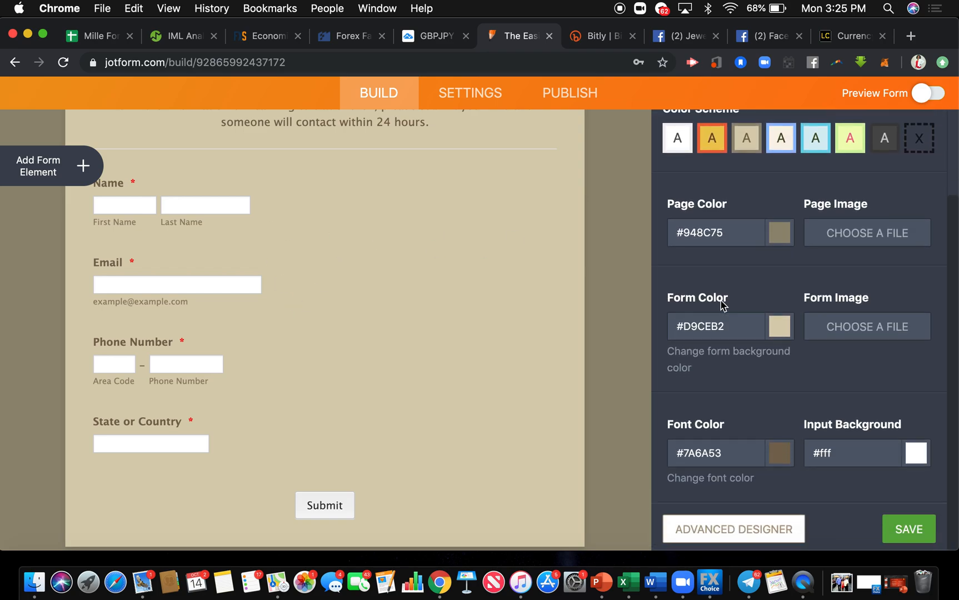
pyautogui.click(714, 533)
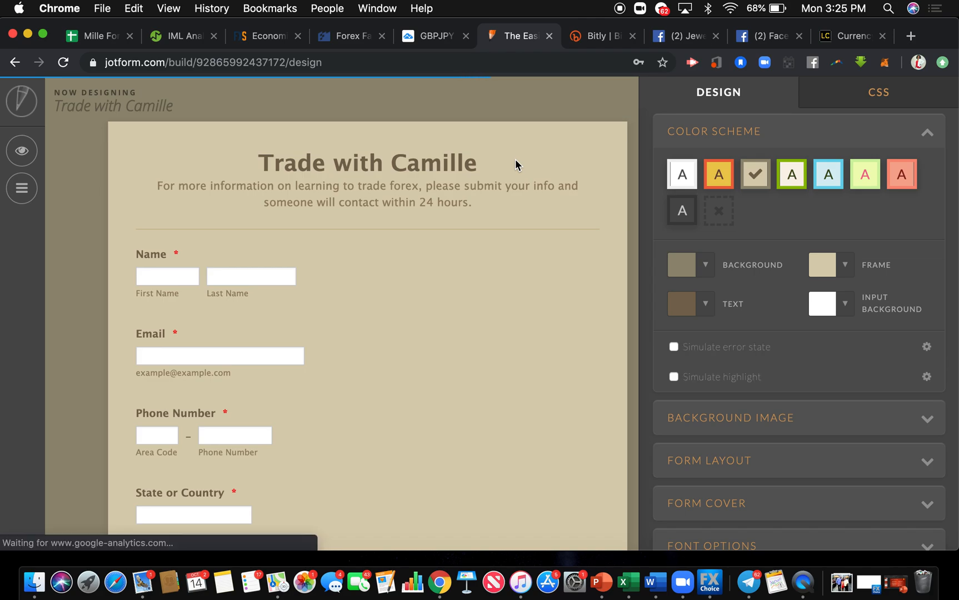
pyautogui.scroll(-3, 713, 333)
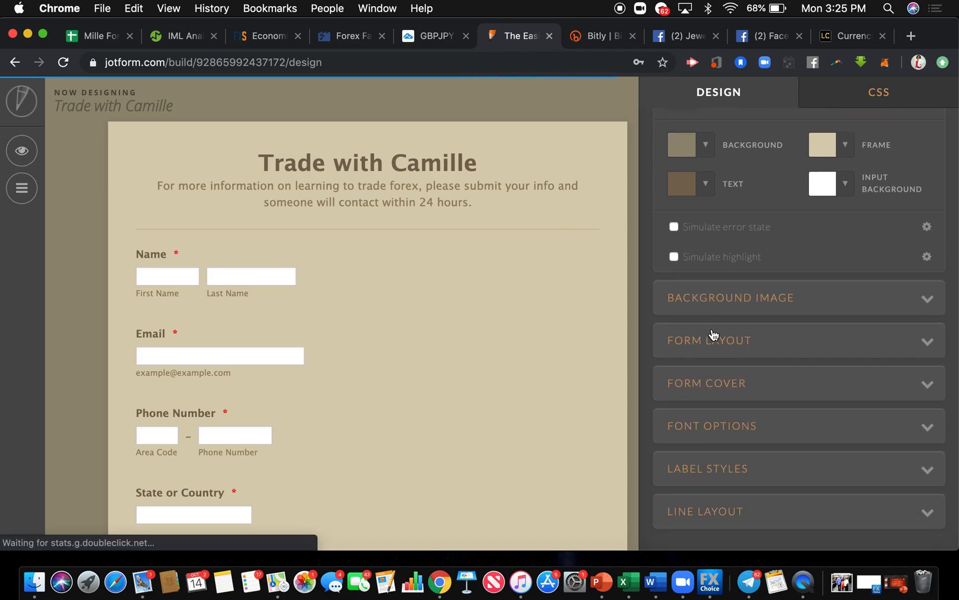
pyautogui.click(714, 334)
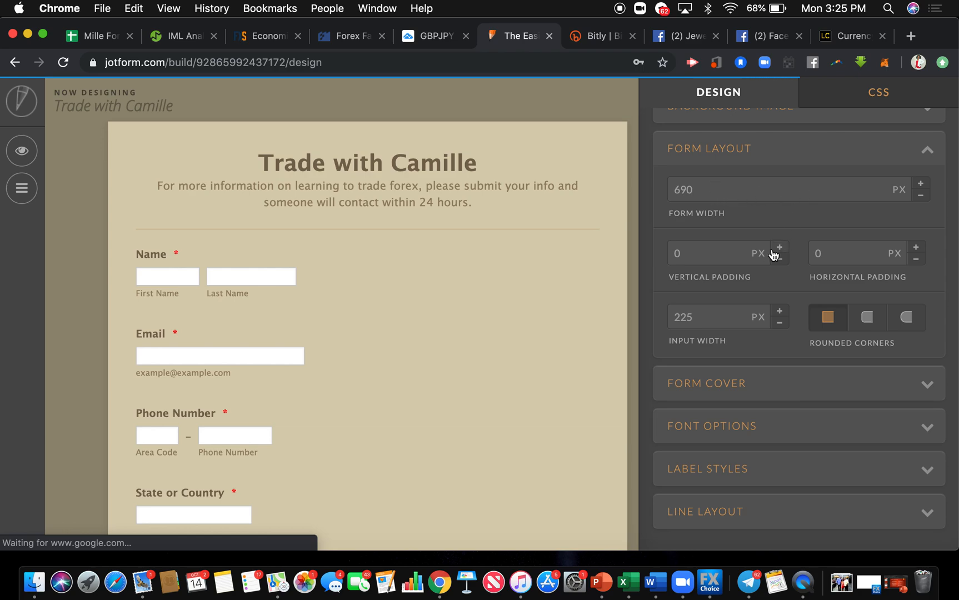
pyautogui.scroll(-1, 774, 255)
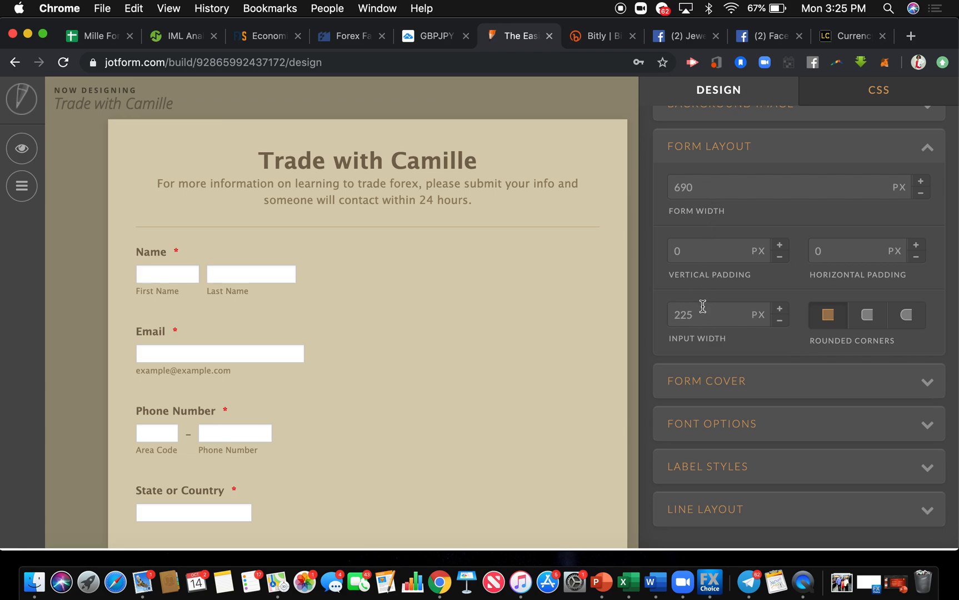
pyautogui.moveTo(703, 306); pyautogui.dragTo(675, 317)
pyautogui.write('500')
pyautogui.press('Tab')
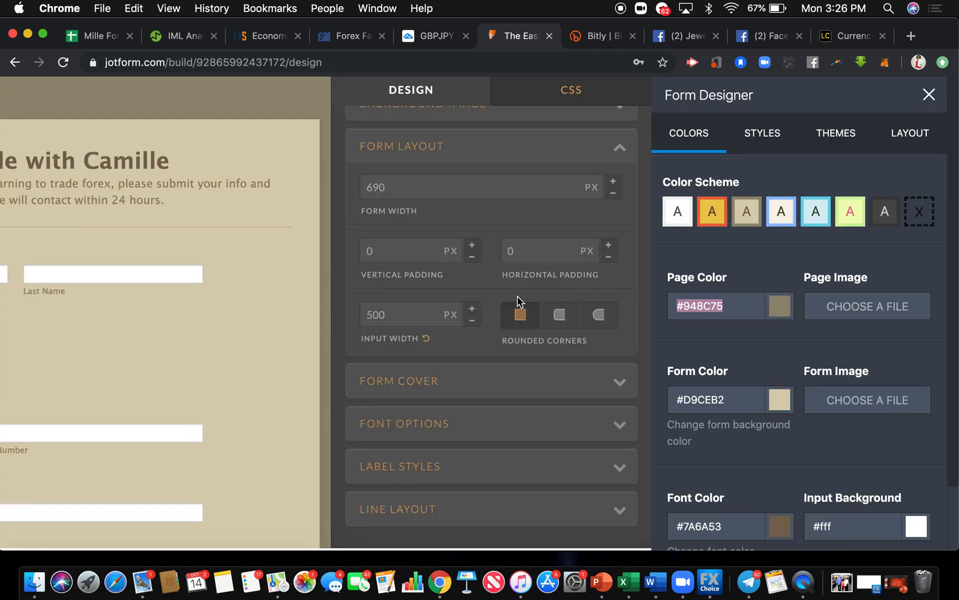
# Leave the Advanced Designer, go back to the My Forms list and reopen the form for editing.
pyautogui.click(929, 96)
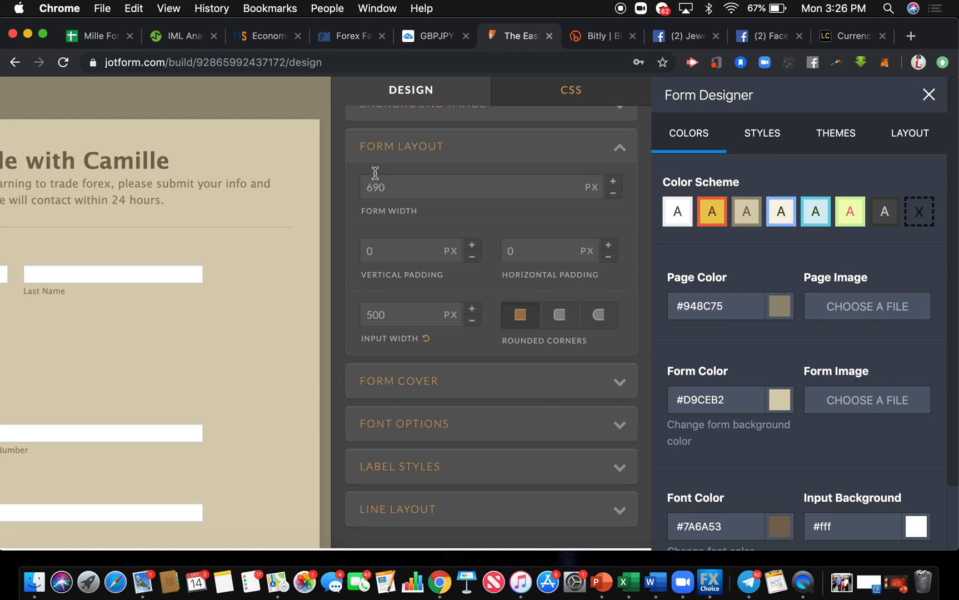
pyautogui.hscroll(-5, 317, 200)
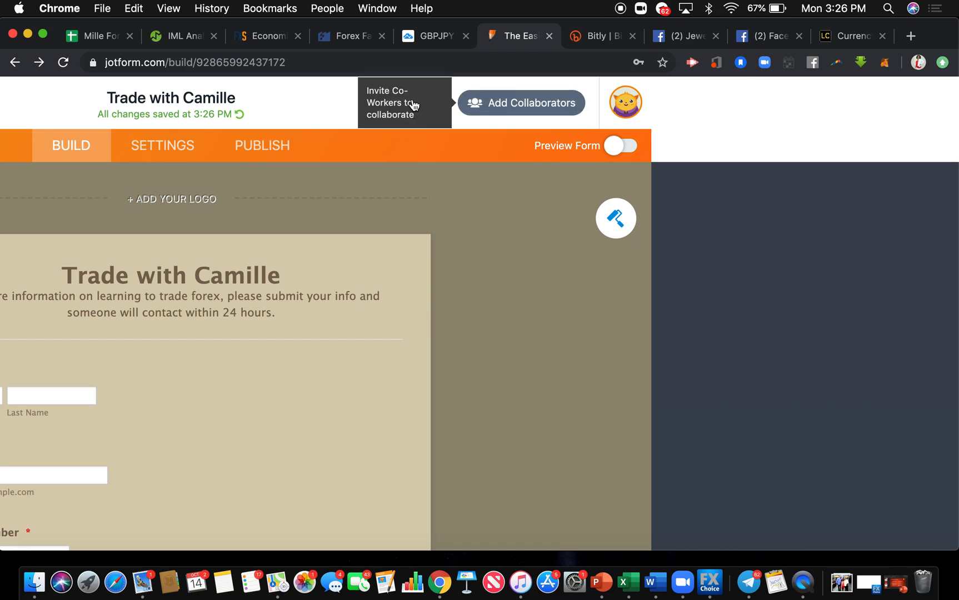
pyautogui.hscroll(-3, 330, 284)
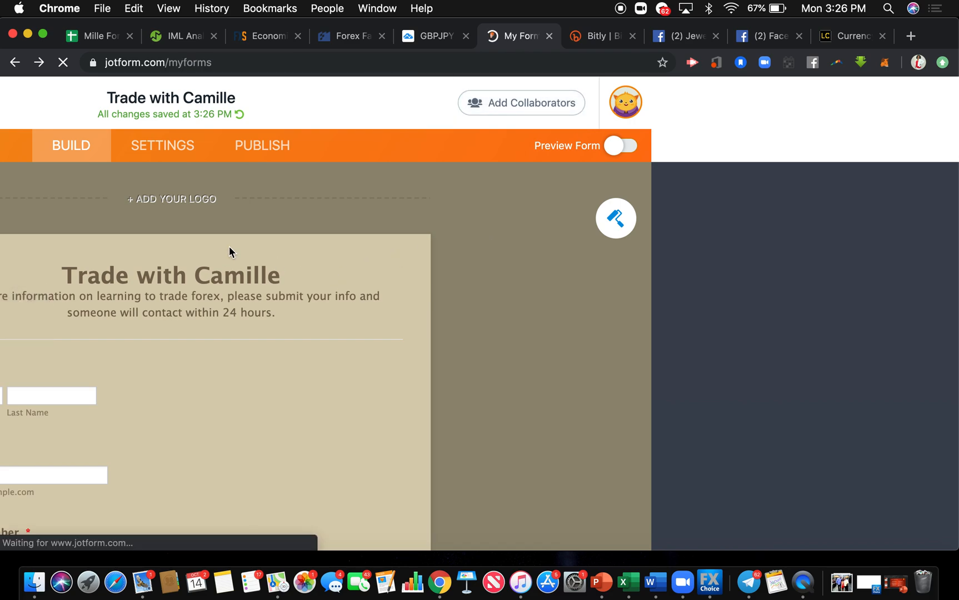
pyautogui.scroll(-5, 231, 258)
pyautogui.scroll(5, 227, 272)
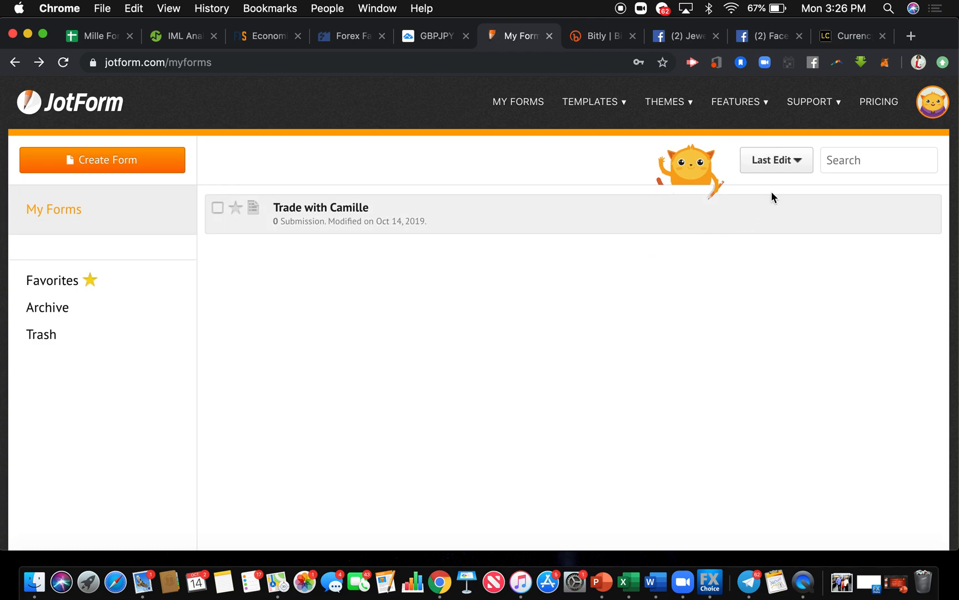
pyautogui.click(772, 229)
pyautogui.click(813, 221)
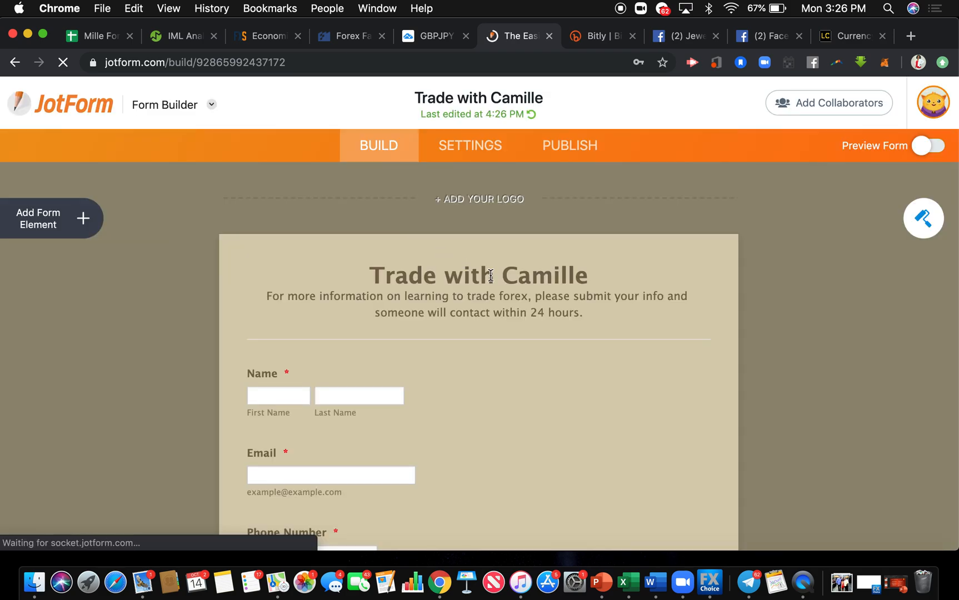
# Open the email settings of the form.
pyautogui.scroll(-5, 509, 359)
pyautogui.scroll(5, 508, 357)
pyautogui.scroll(3, 509, 356)
pyautogui.click(481, 146)
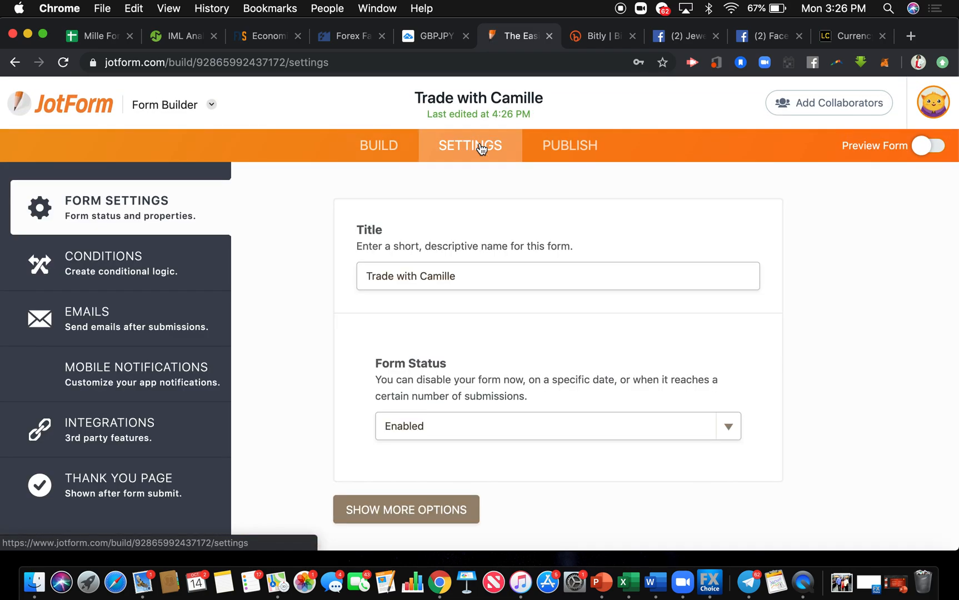
pyautogui.scroll(-1, 490, 203)
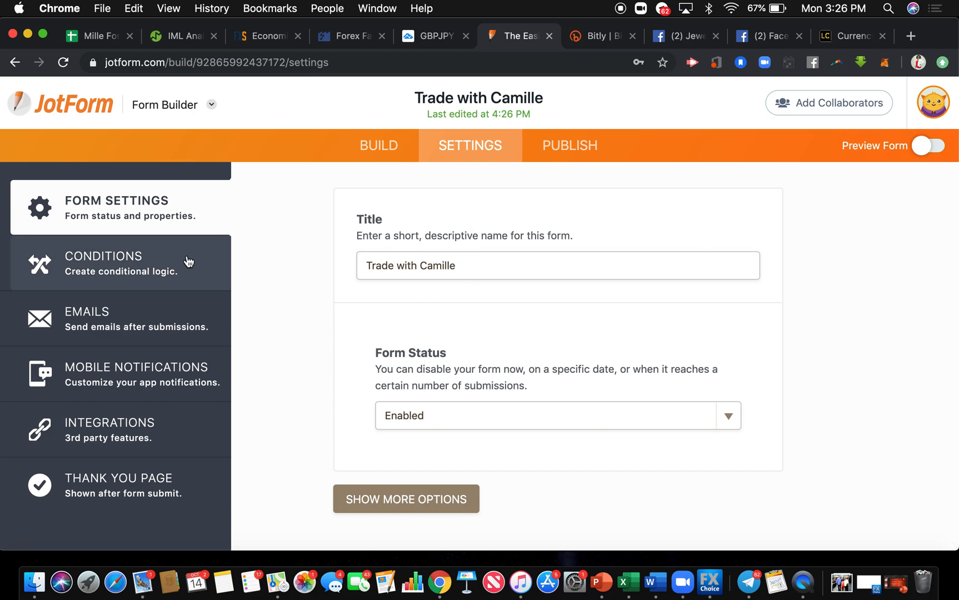
pyautogui.click(143, 326)
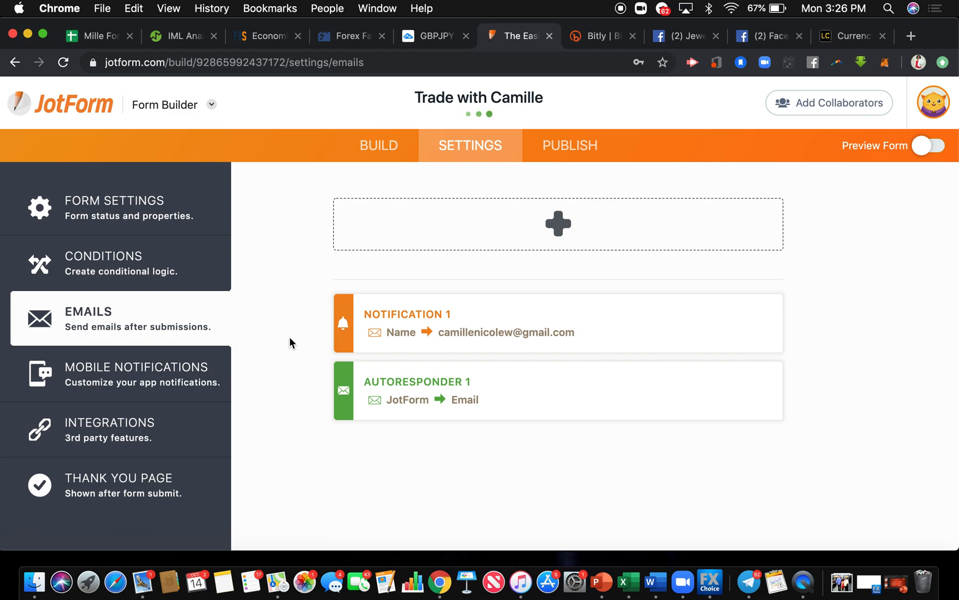
# Open Autoresponder 1 for editing and review its email subject and content.
pyautogui.moveTo(548, 329)
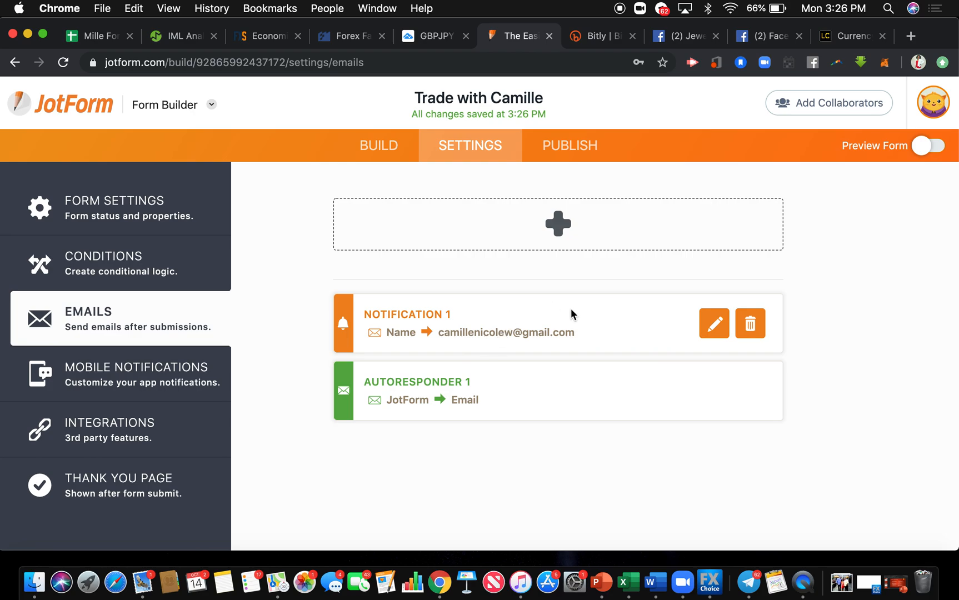
pyautogui.moveTo(542, 382)
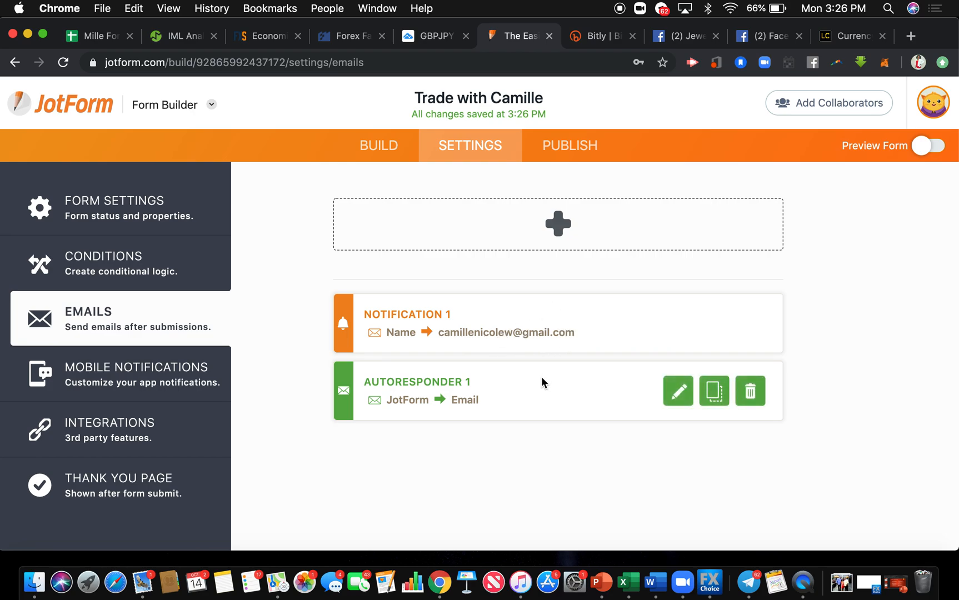
pyautogui.click(678, 392)
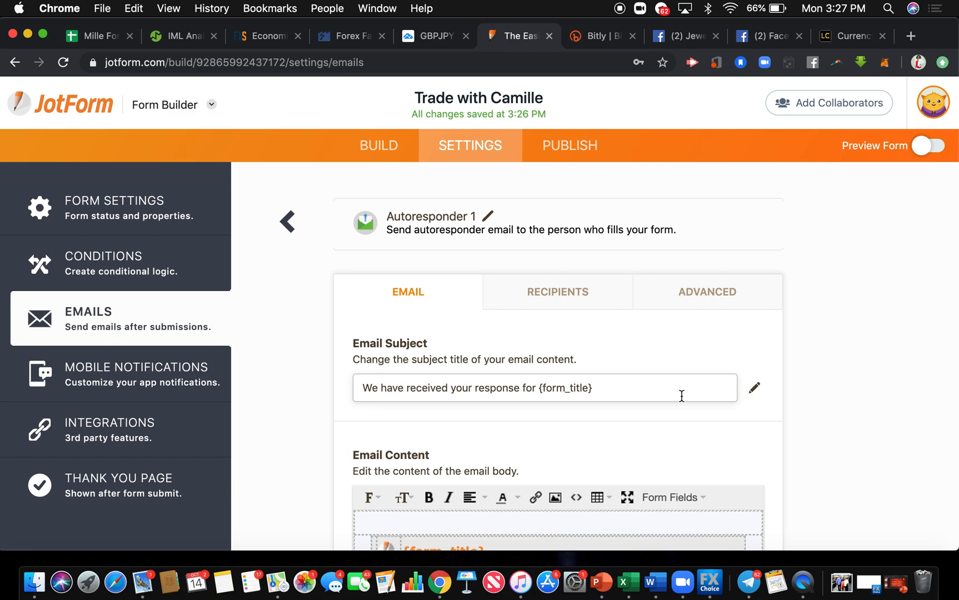
pyautogui.scroll(-5, 682, 396)
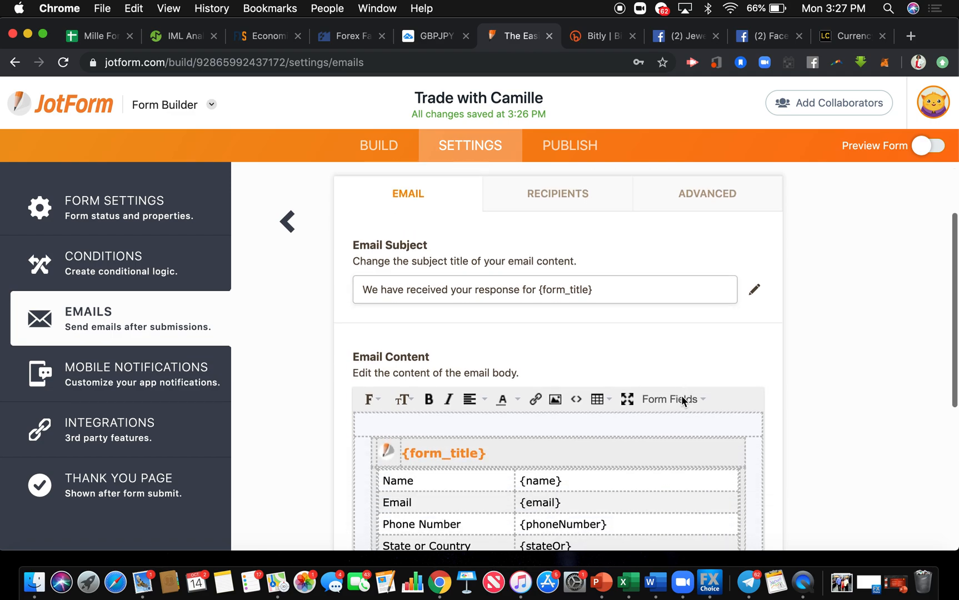
pyautogui.scroll(1, 682, 395)
pyautogui.scroll(1, 681, 396)
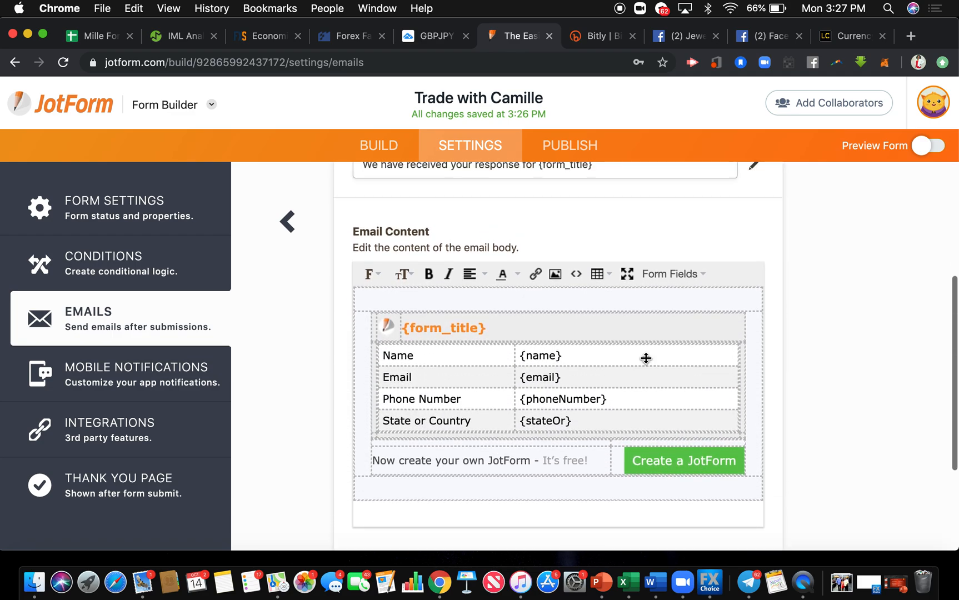
pyautogui.scroll(5, 598, 446)
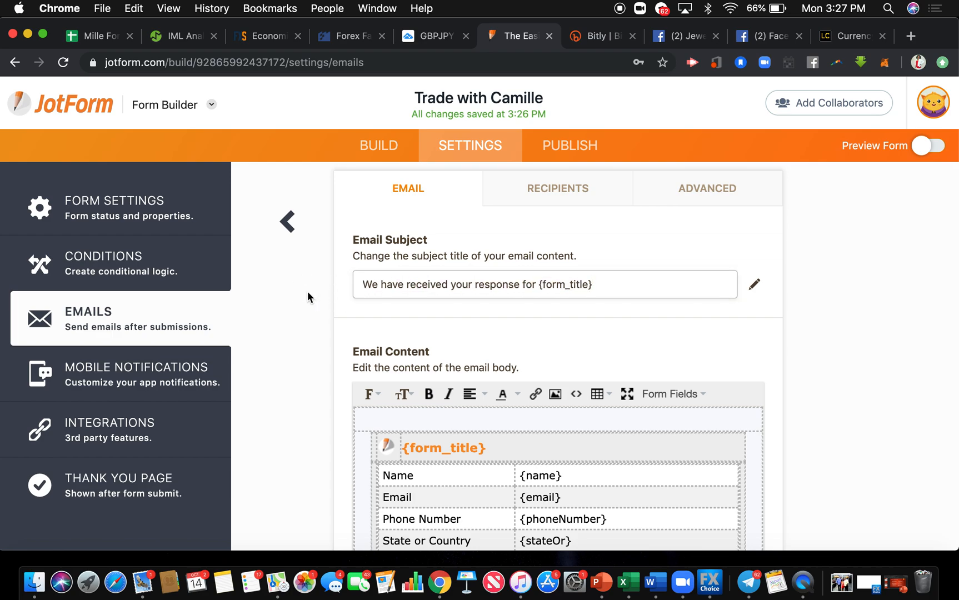
# Replace the autoresponder's email subject with "Thanks for wanting to Trade with me!".
pyautogui.moveTo(632, 282); pyautogui.dragTo(297, 289)
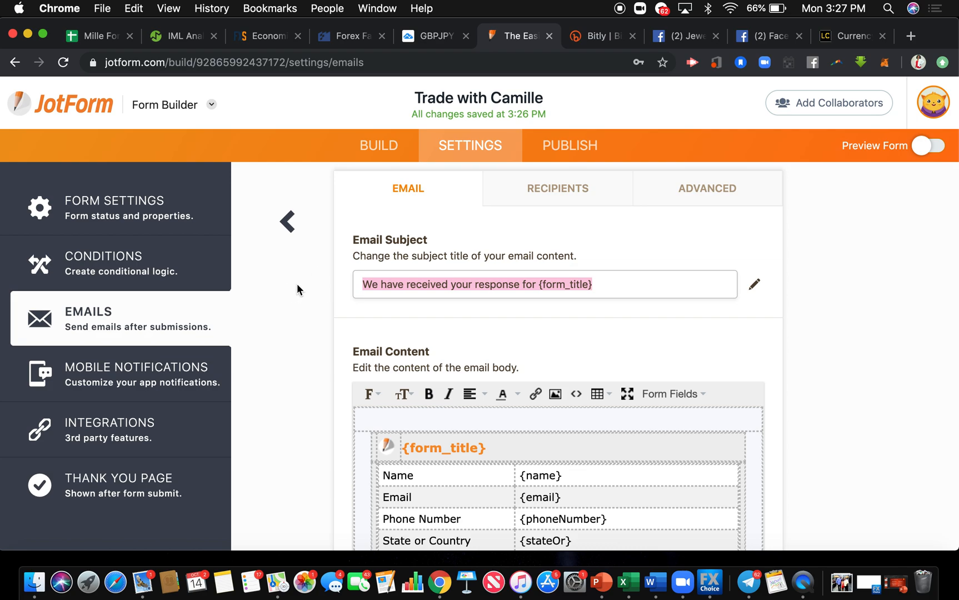
pyautogui.write('Thanks for')
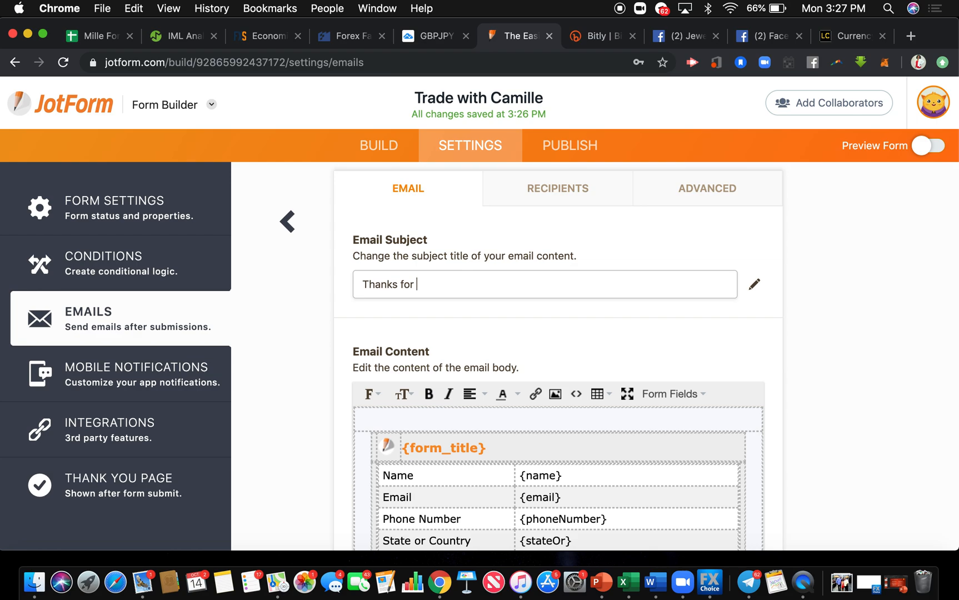
pyautogui.write(' wanting to Trade with me!')
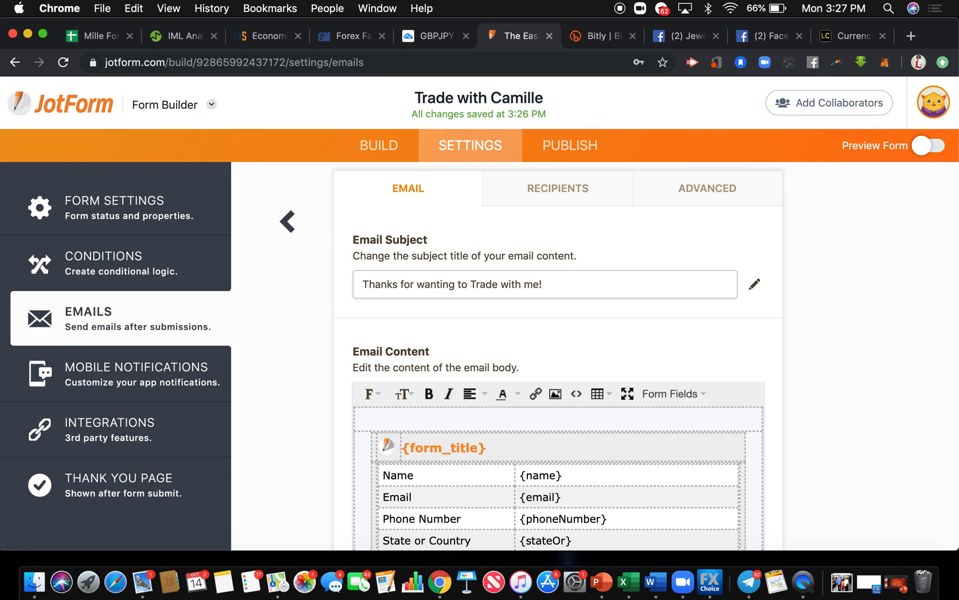
# Delete the entire default email content of the autoresponder, including the form field table.
pyautogui.scroll(-3, 413, 252)
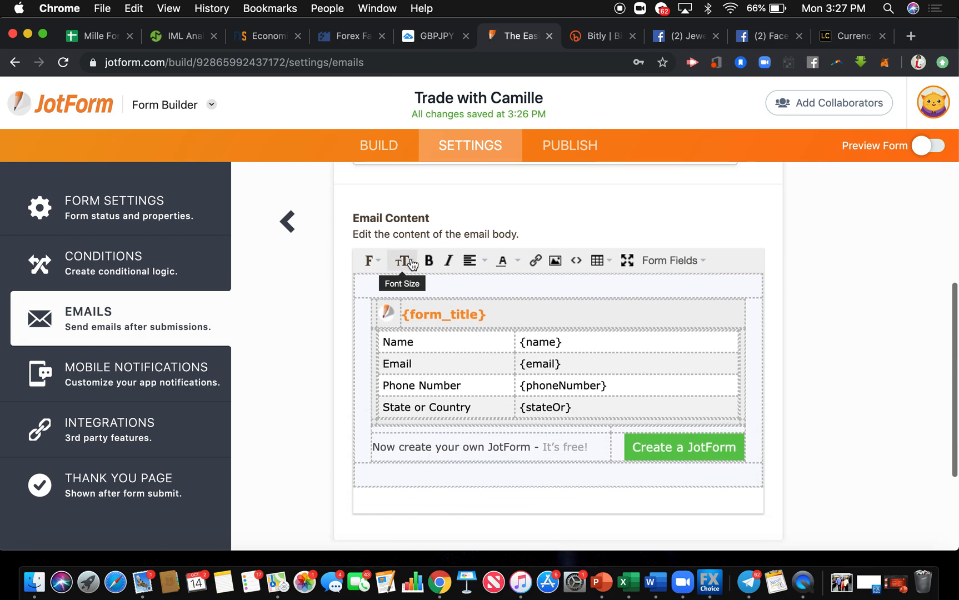
pyautogui.click(393, 281)
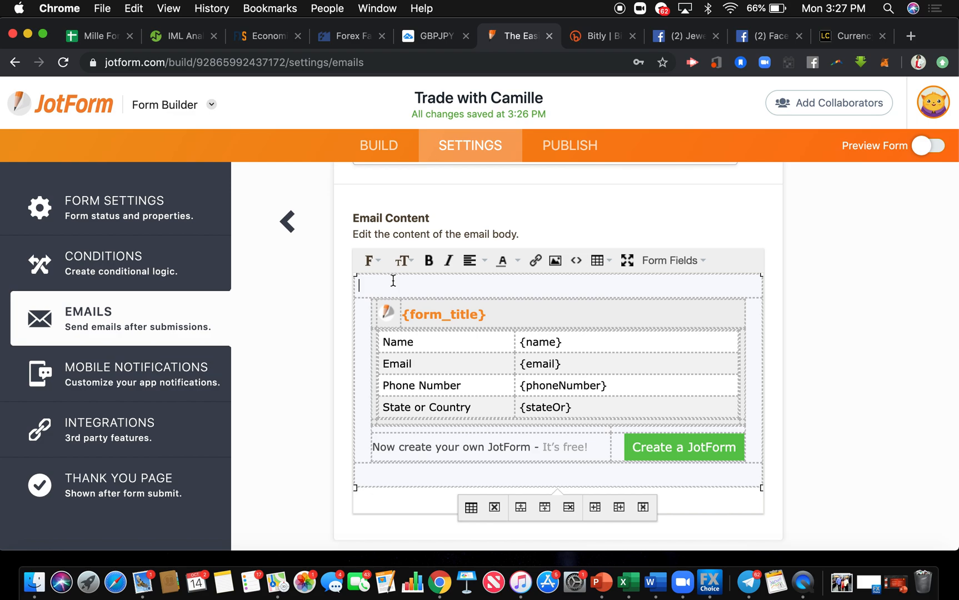
pyautogui.press('super+a')
pyautogui.press('BackSpace')
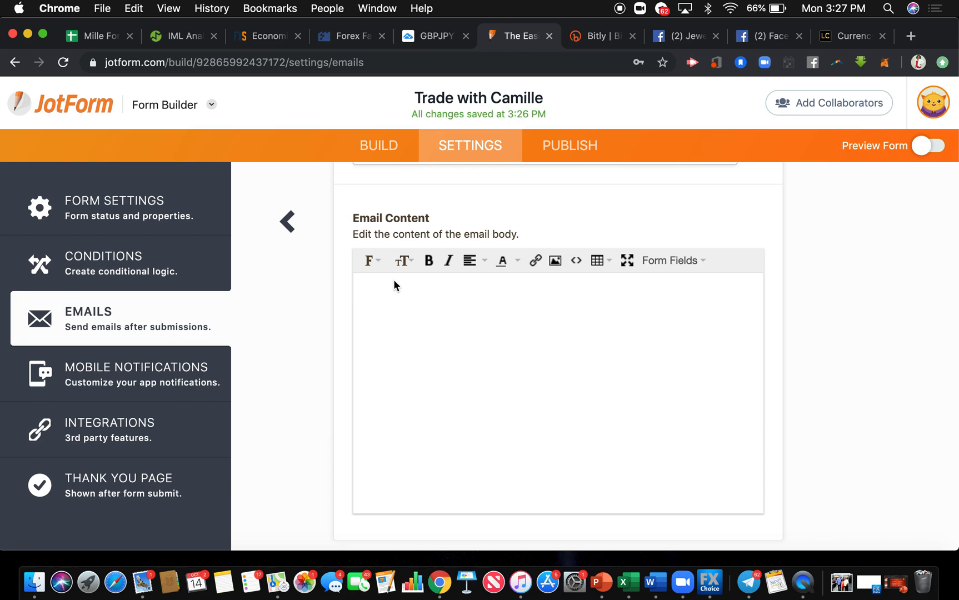
# Go back to the My Forms list, open the form's submissions and look over the submission view and grid.
pyautogui.click(81, 107)
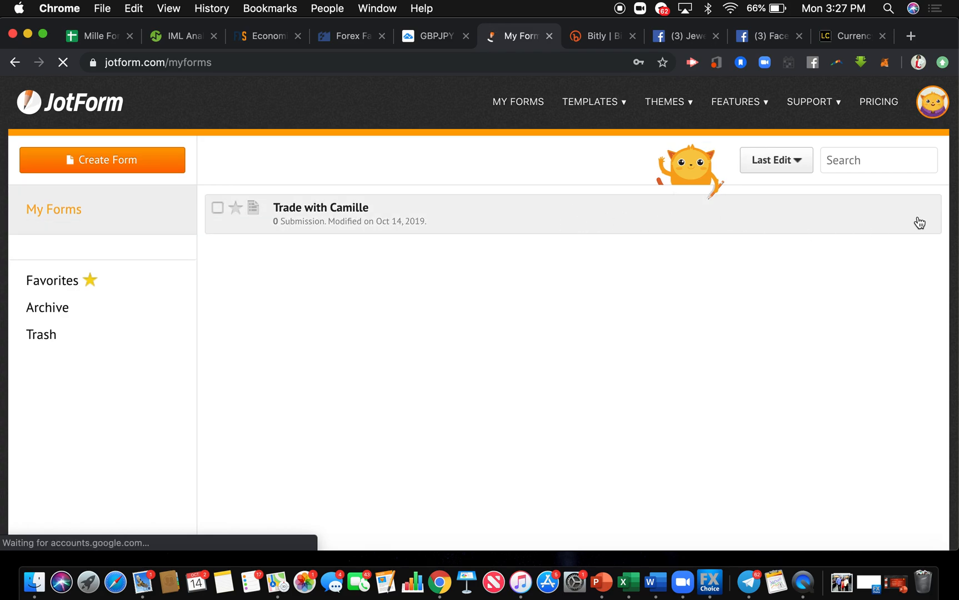
pyautogui.click(810, 223)
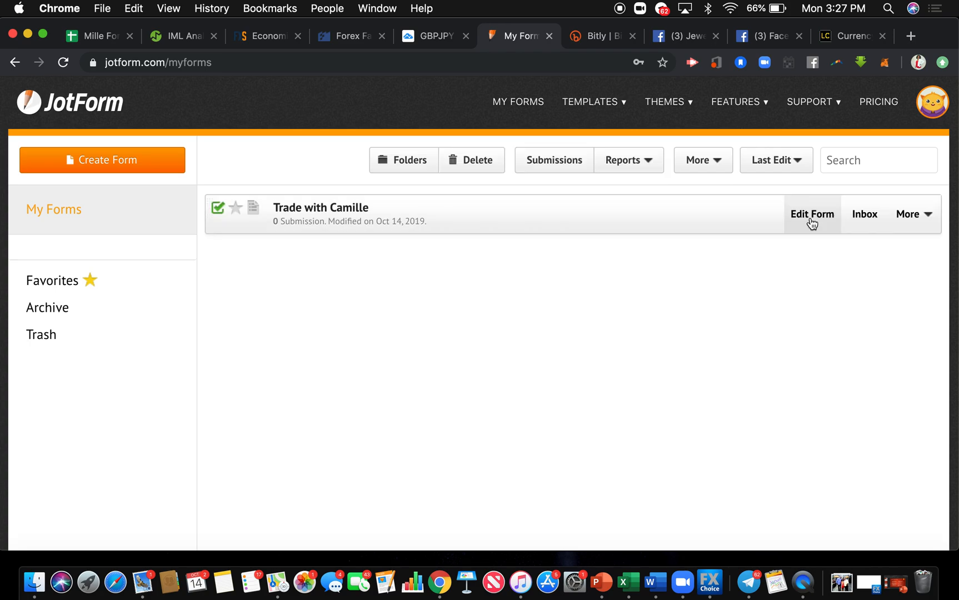
pyautogui.click(926, 214)
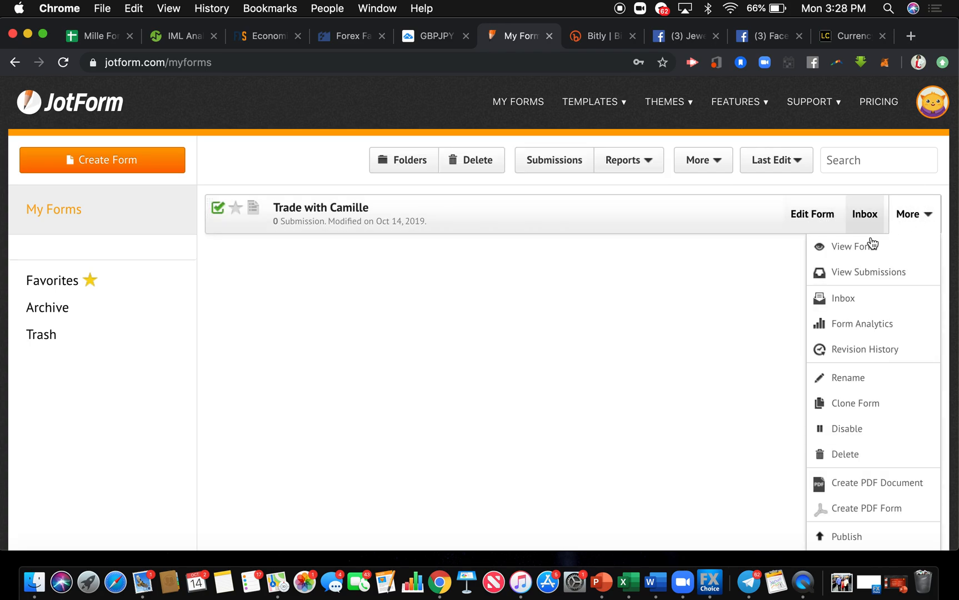
pyautogui.click(865, 272)
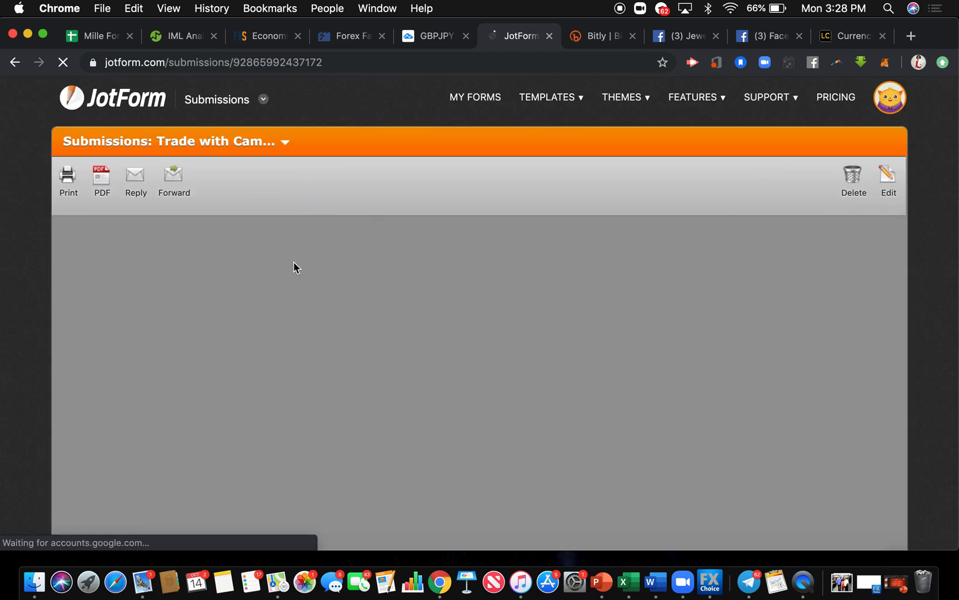
pyautogui.scroll(-5, 295, 351)
pyautogui.scroll(2, 295, 351)
pyautogui.scroll(-3, 439, 228)
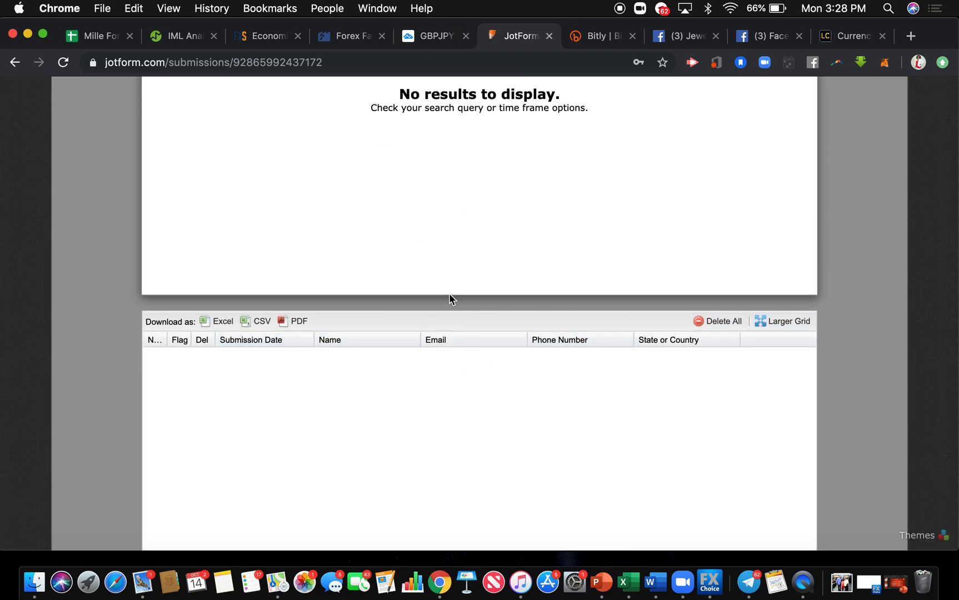
pyautogui.scroll(6, 449, 294)
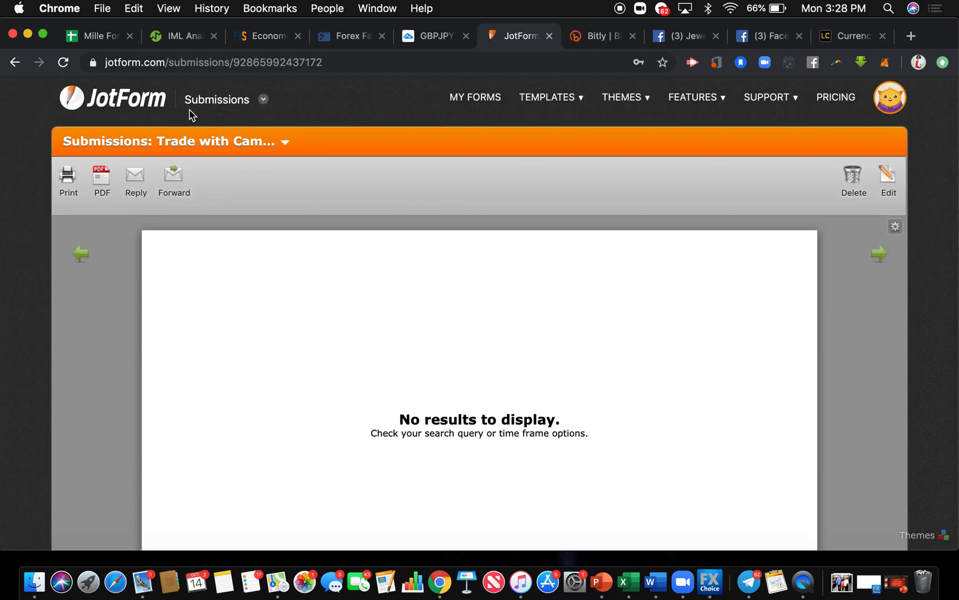
# Return to the My Forms list, reopen the form for editing and go to its publishing options.
pyautogui.click(461, 100)
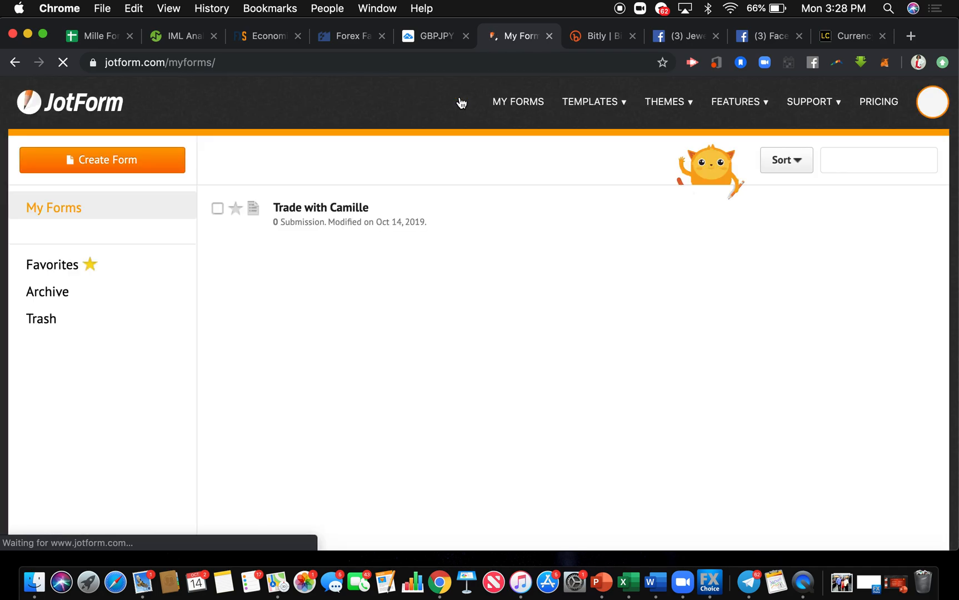
pyautogui.click(569, 214)
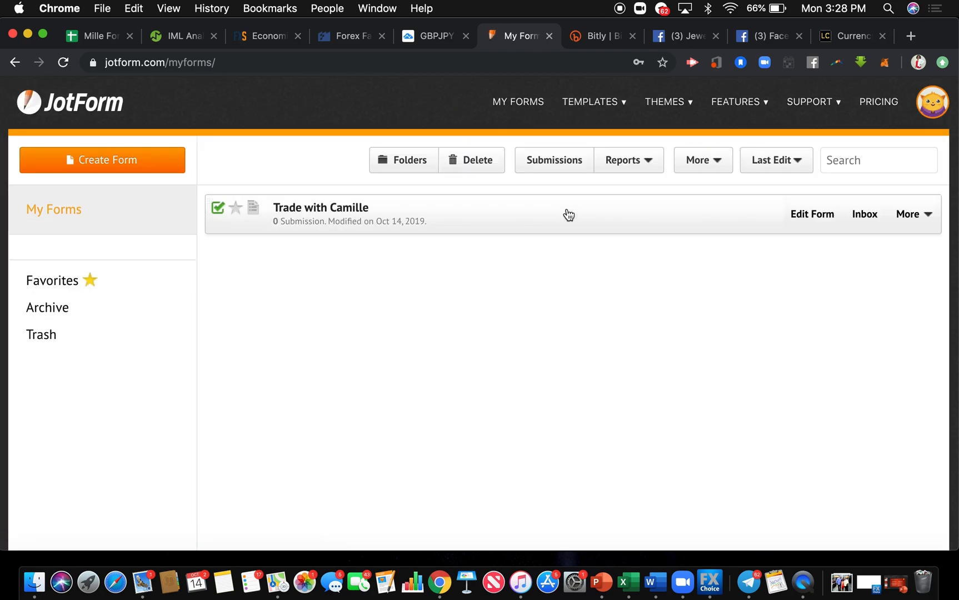
pyautogui.click(812, 225)
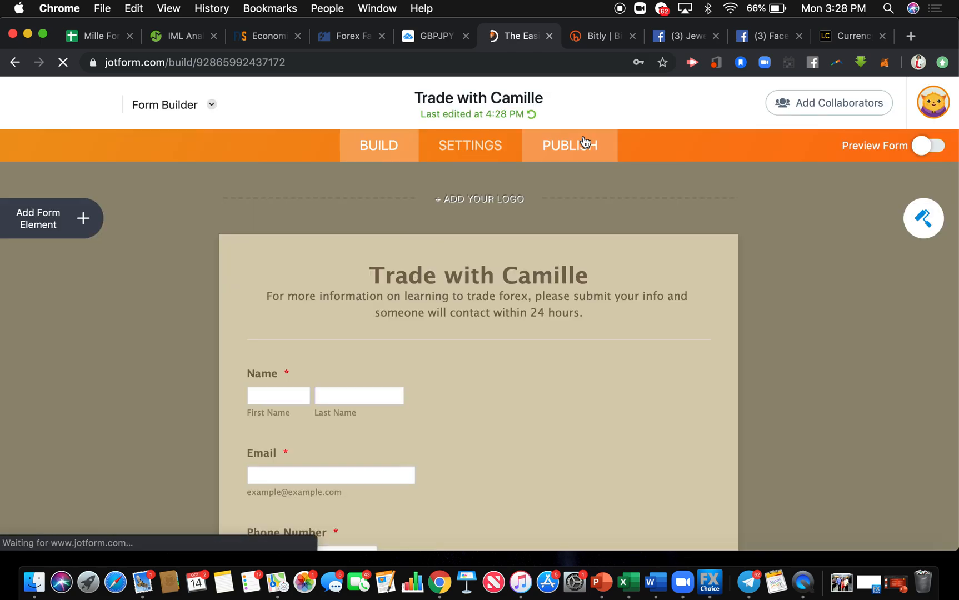
pyautogui.click(487, 157)
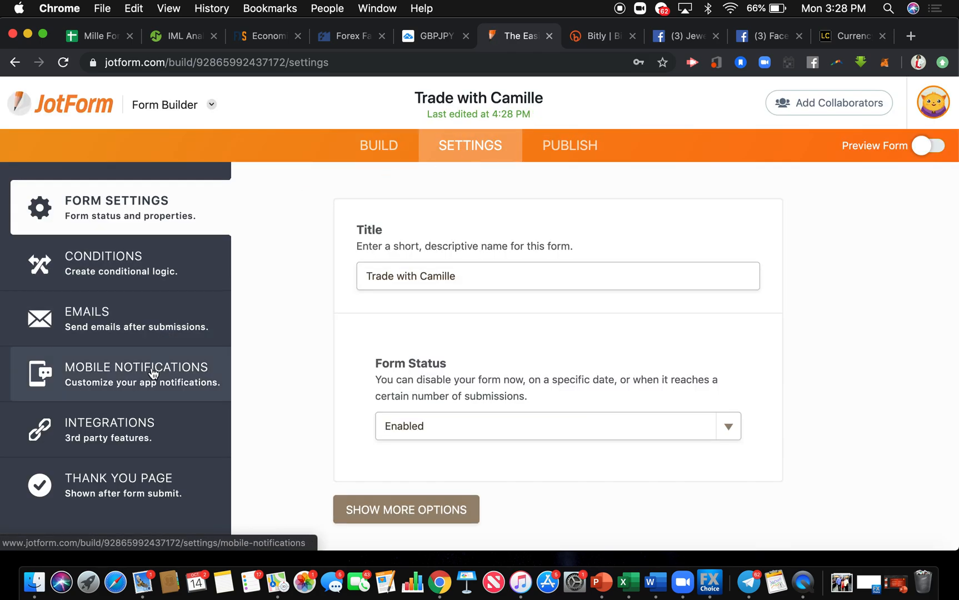
pyautogui.click(568, 147)
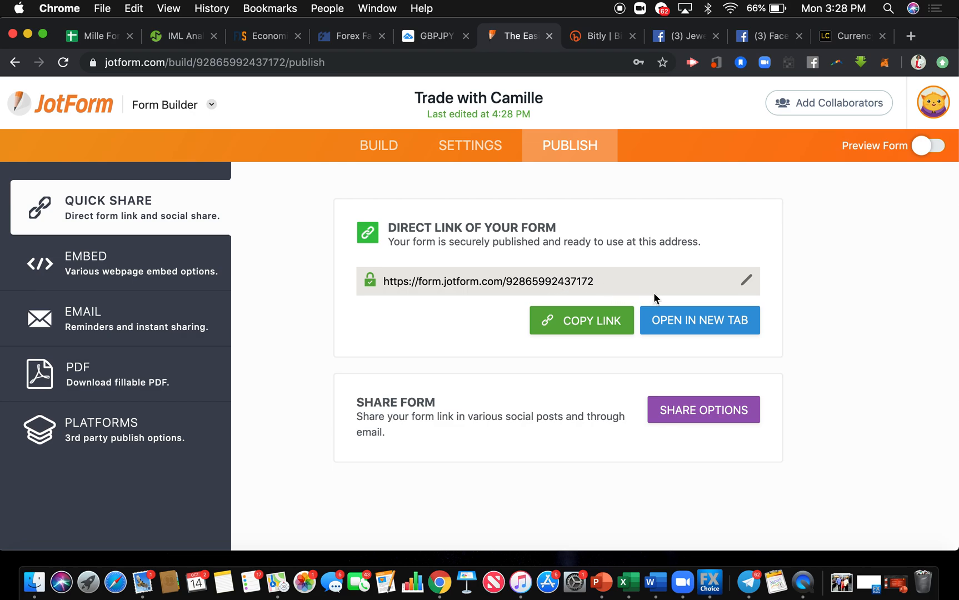
# Change the form's direct link to the custom address based on the form title and copy that link.
pyautogui.click(621, 325)
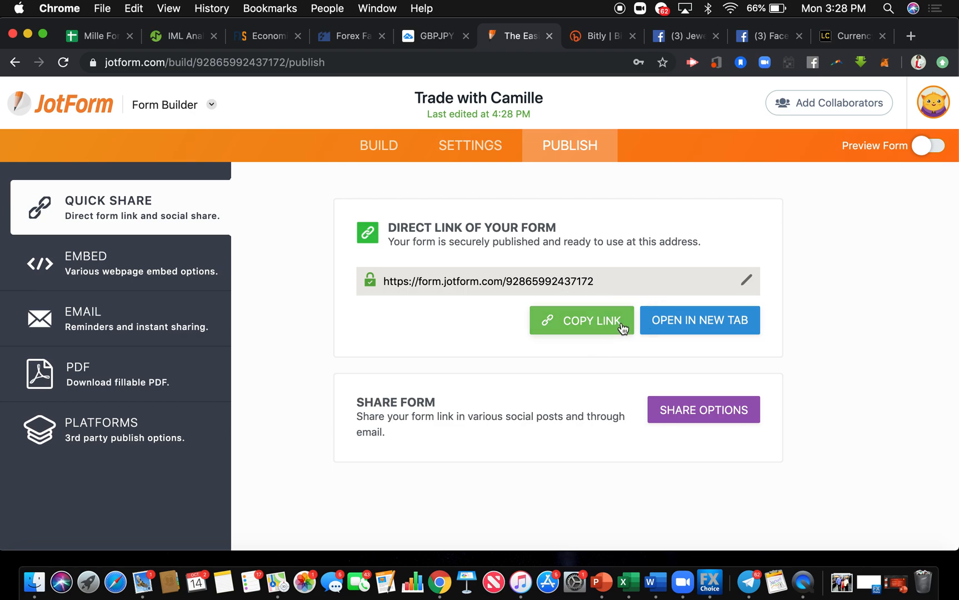
pyautogui.click(614, 324)
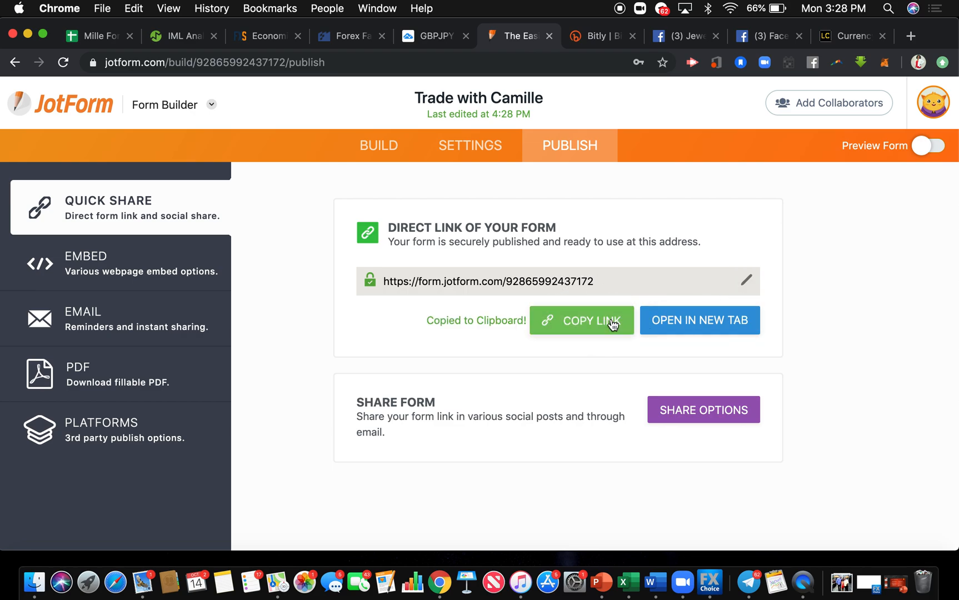
pyautogui.click(747, 280)
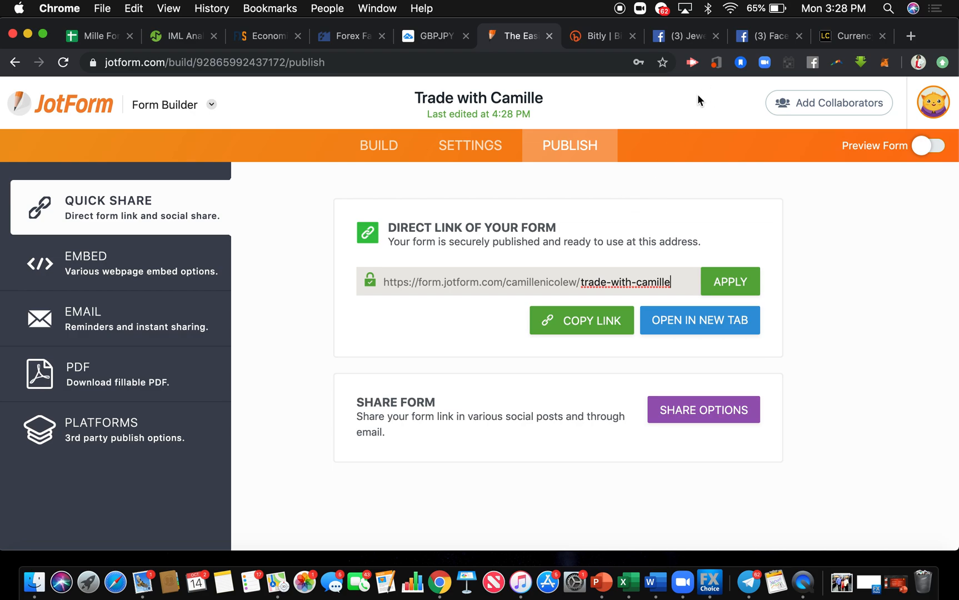
pyautogui.click(189, 255)
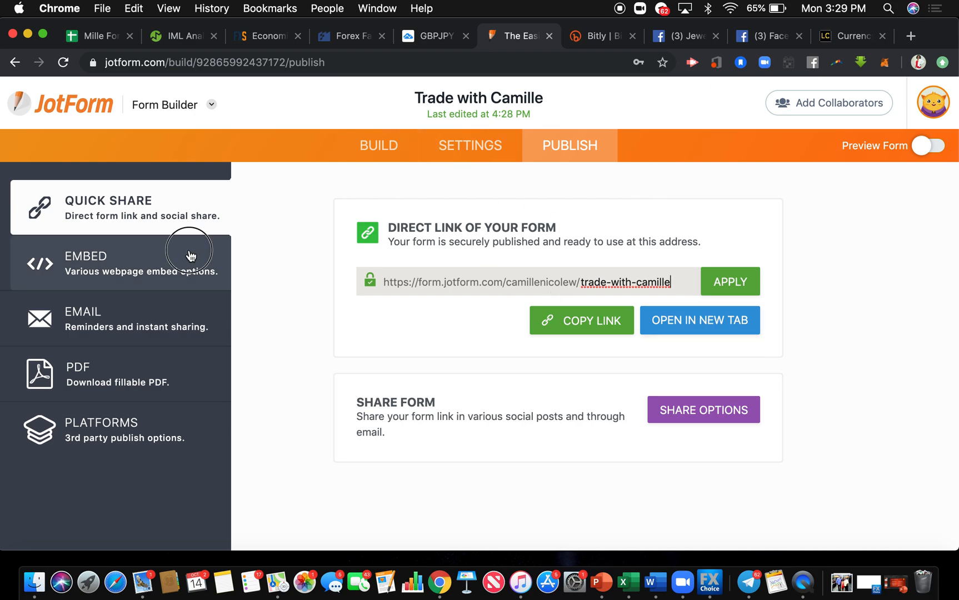
pyautogui.click(118, 219)
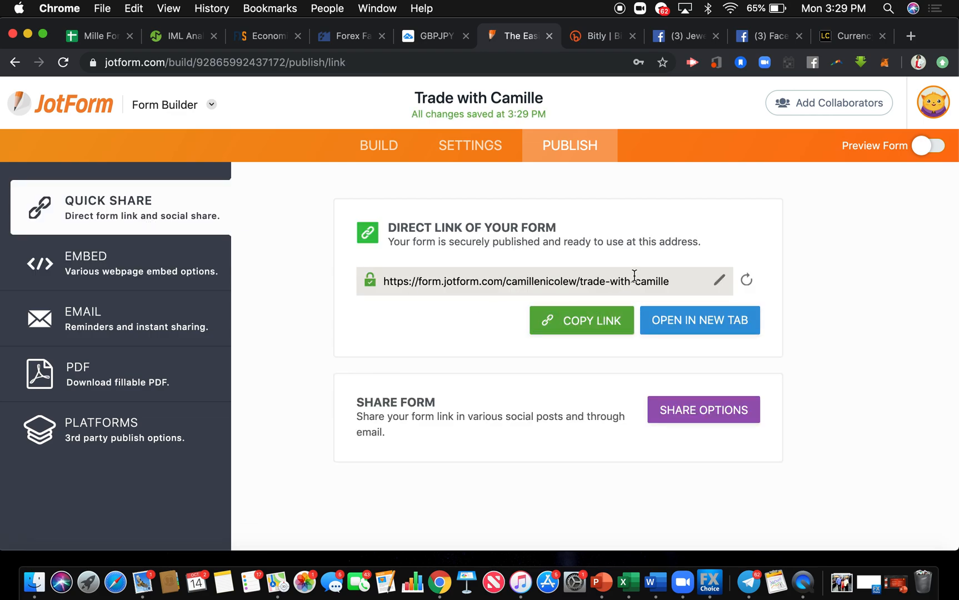
pyautogui.click(593, 320)
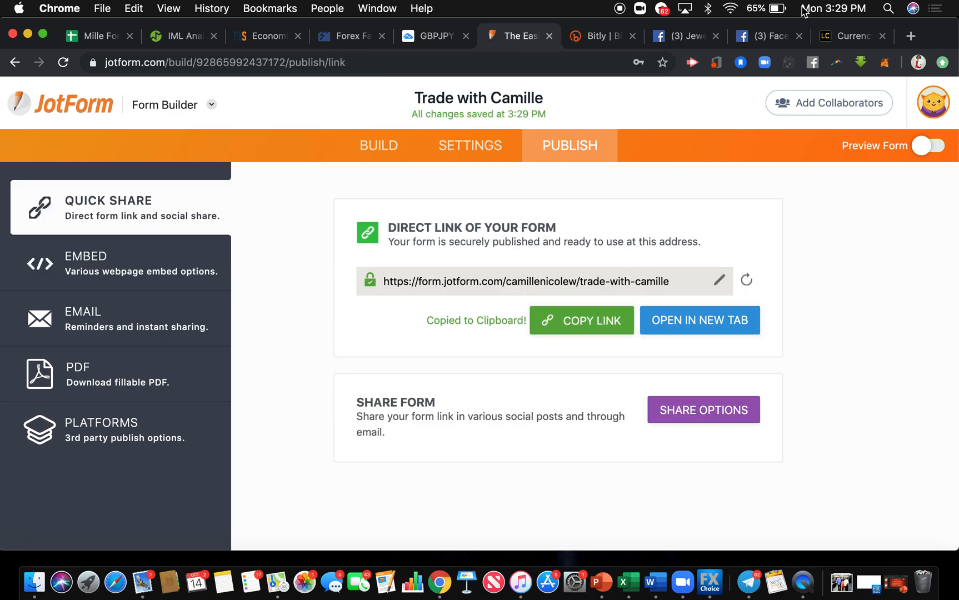
# Switch to Bitly and create a new bit.ly Bitlink from the copied form link.
pyautogui.click(593, 37)
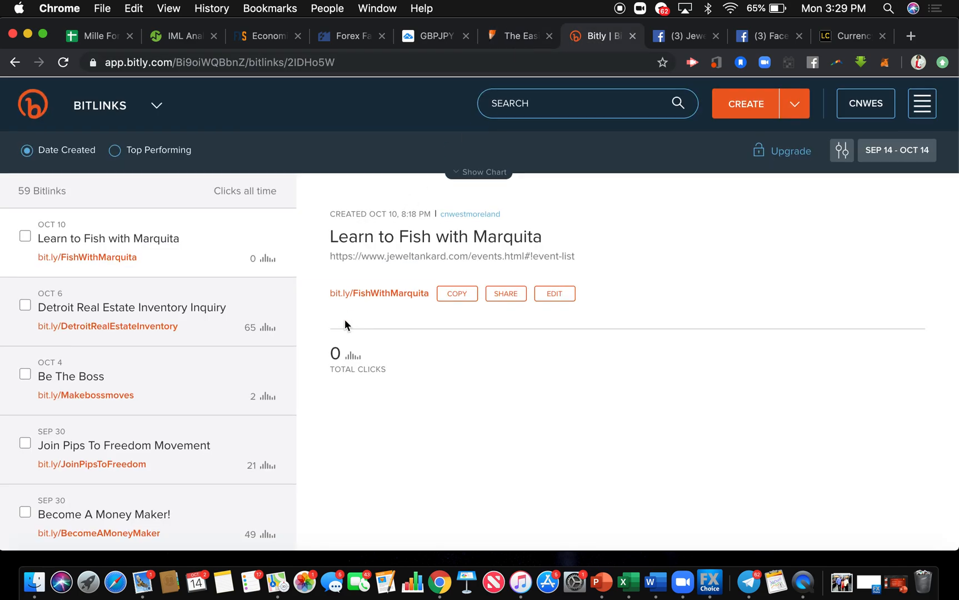
pyautogui.scroll(-5, 242, 381)
pyautogui.scroll(5, 241, 381)
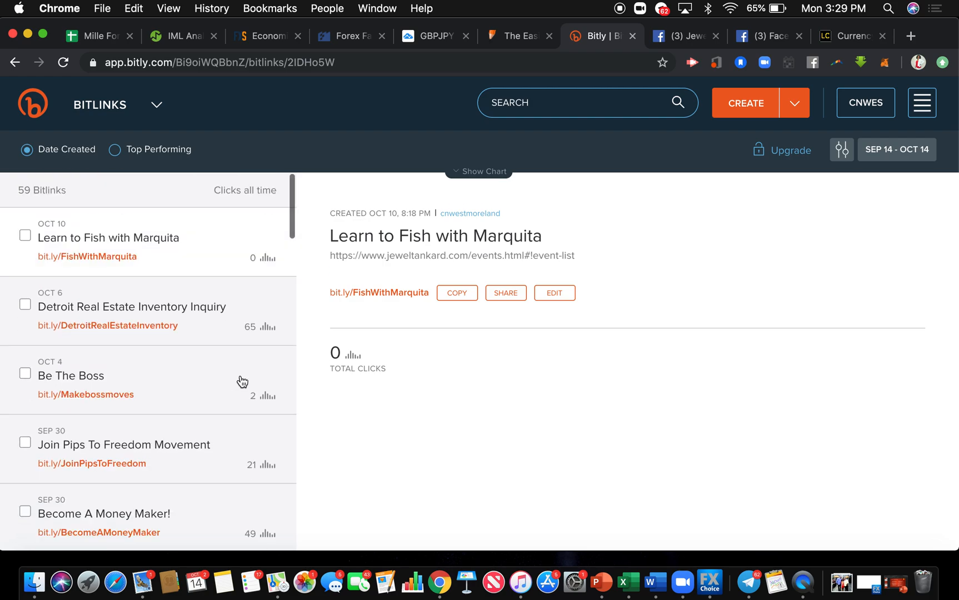
pyautogui.click(753, 111)
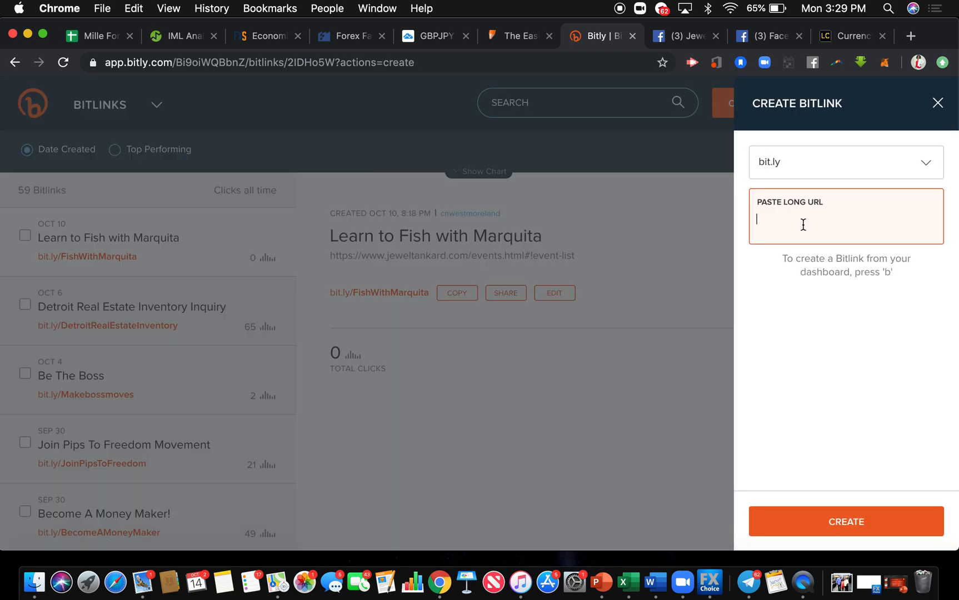
pyautogui.press('super+v')
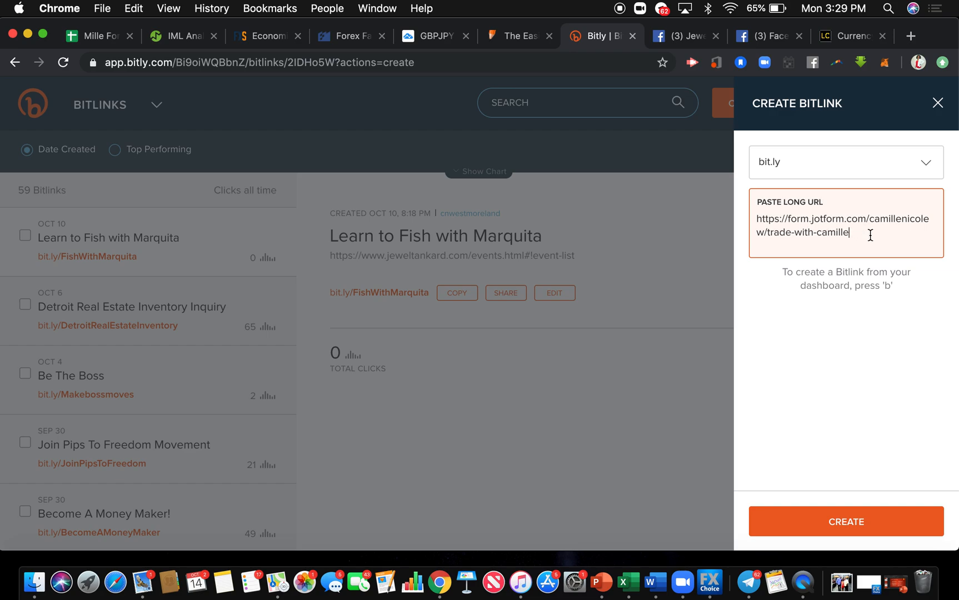
pyautogui.press('Return')
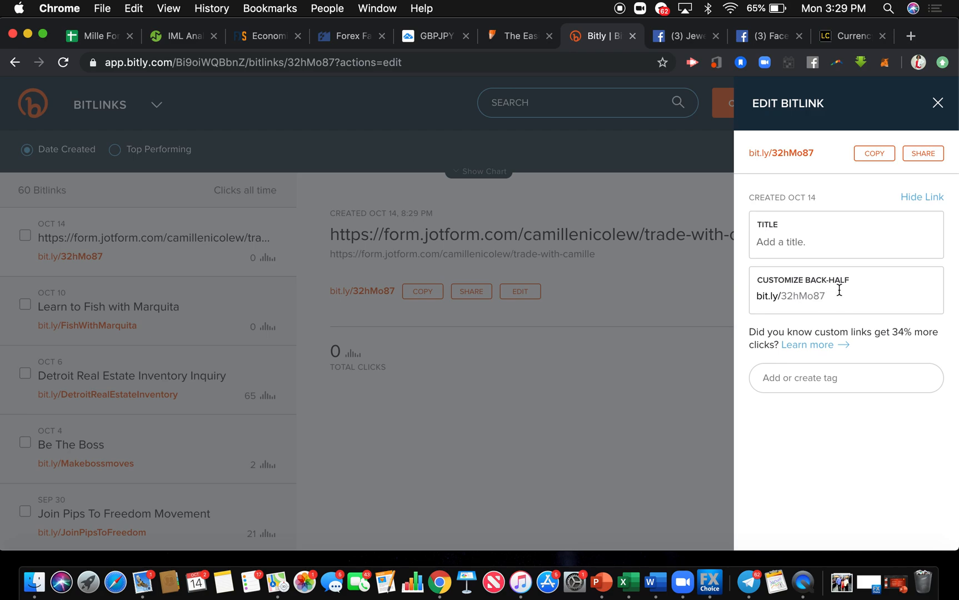
# Customize the new Bitlink's back-half as "TradeWith" plus the form owner's first name plus "Today", without spaces.
pyautogui.moveTo(847, 296); pyautogui.dragTo(770, 292)
pyautogui.write('TradeW')
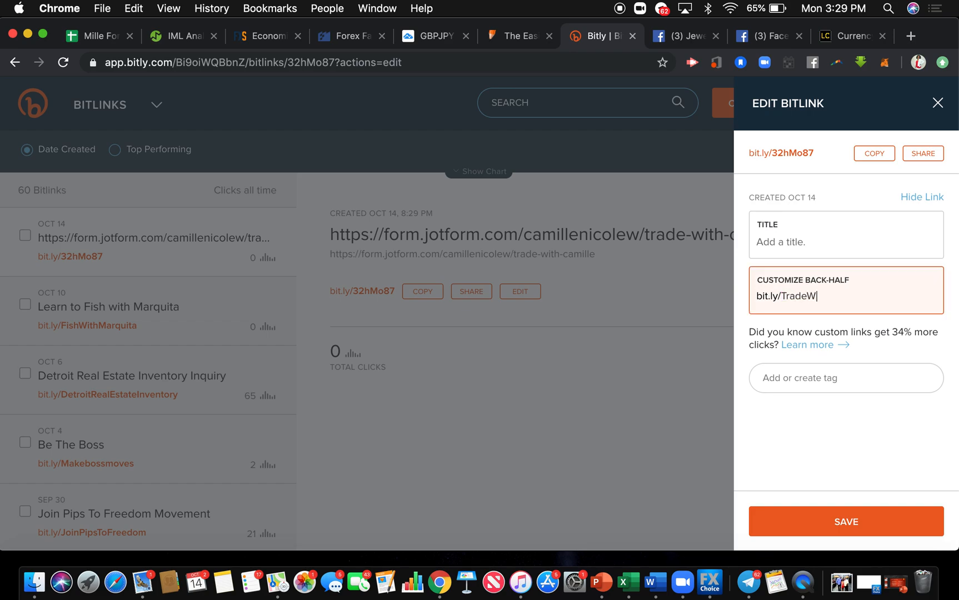
pyautogui.write('ithCamilleToday')
# Title the Bitlink "Trade With" followed by the form owner's first name, save it and close the Bitlink editor.
pyautogui.click(809, 235)
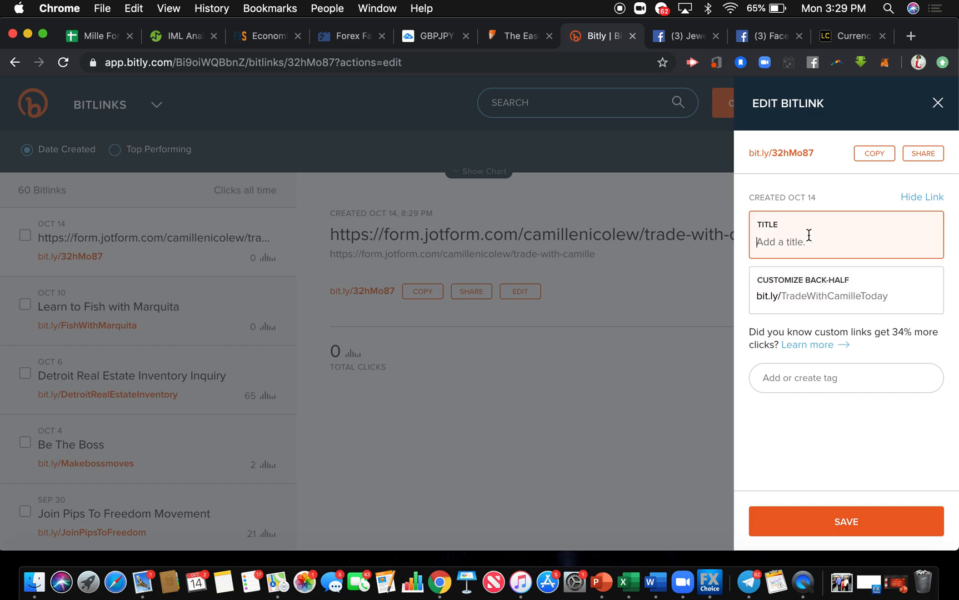
pyautogui.write('Trade With Camille')
pyautogui.moveTo(897, 295); pyautogui.dragTo(747, 301)
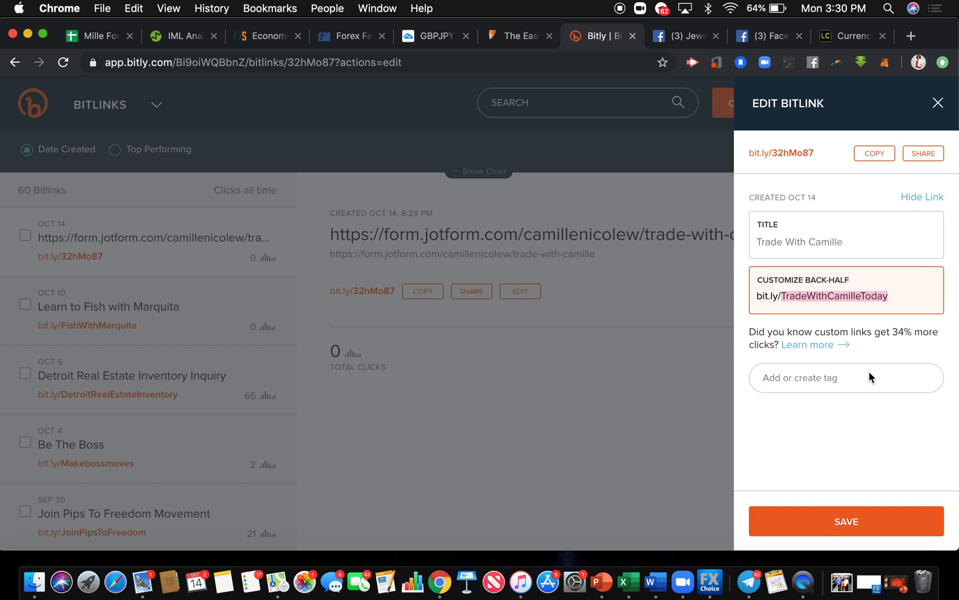
pyautogui.click(826, 512)
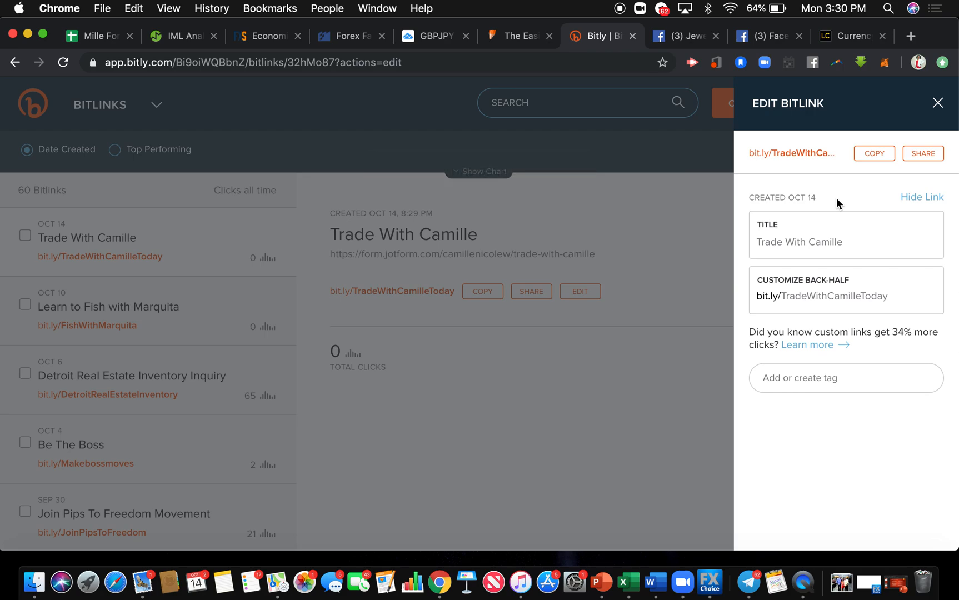
pyautogui.click(718, 198)
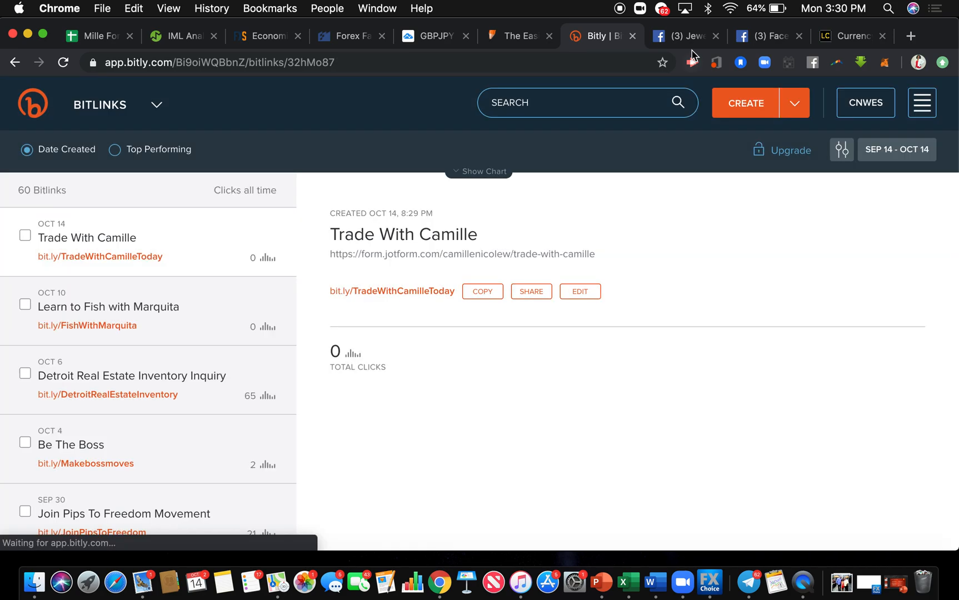
# Switch back to the JotForm builder and open the form's Thank You page settings.
pyautogui.click(519, 36)
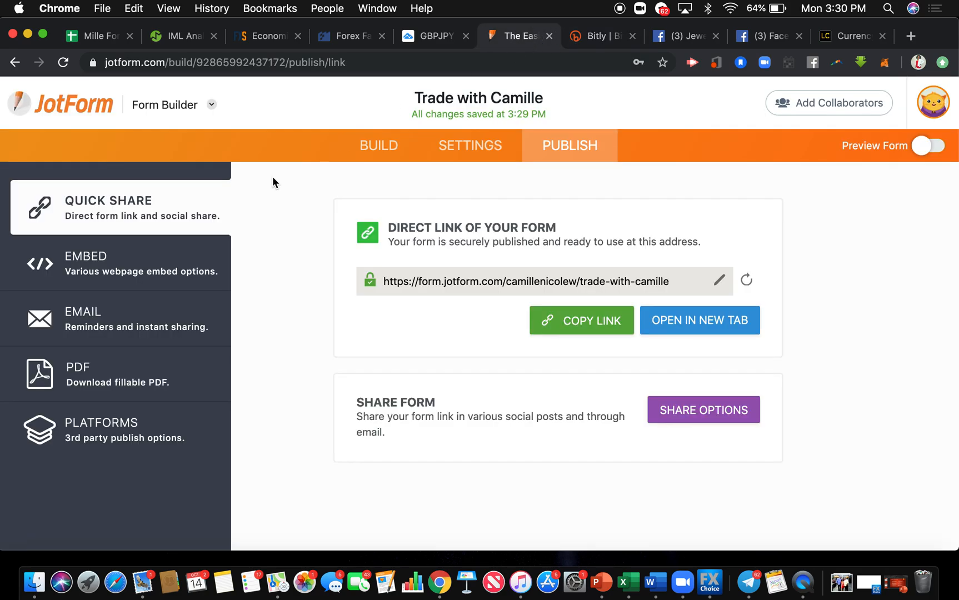
pyautogui.click(453, 156)
pyautogui.click(179, 489)
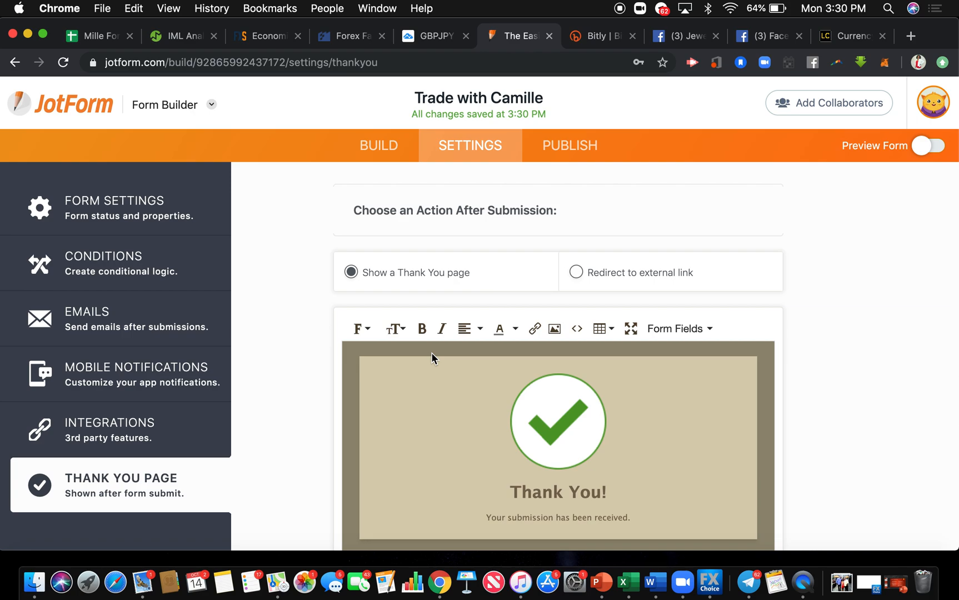
# Set the form's after-submission action to redirect to an external link.
pyautogui.click(579, 278)
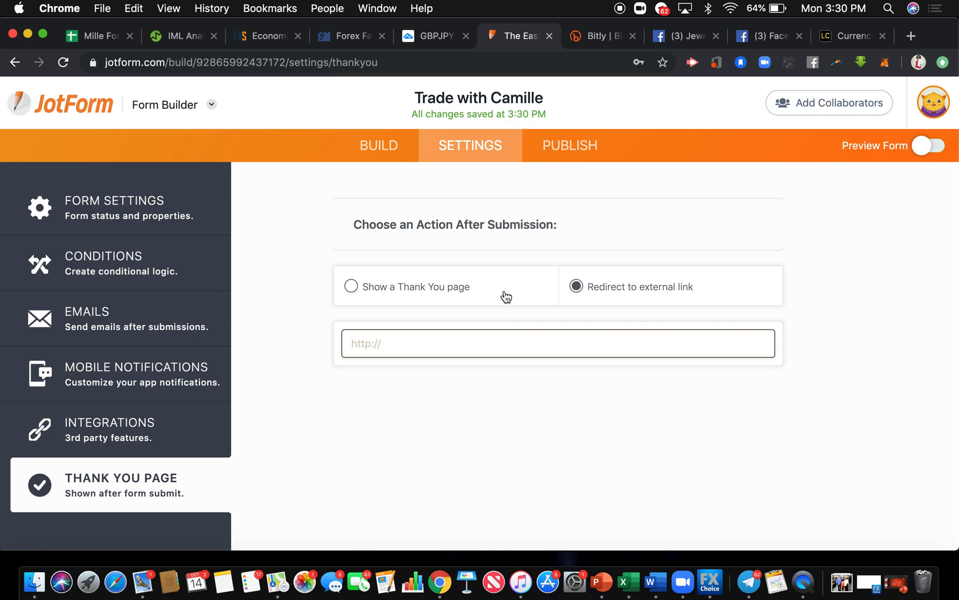
# Switch to the mentor's Facebook profile and open the watch party setup for the newest video post.
pyautogui.click(691, 40)
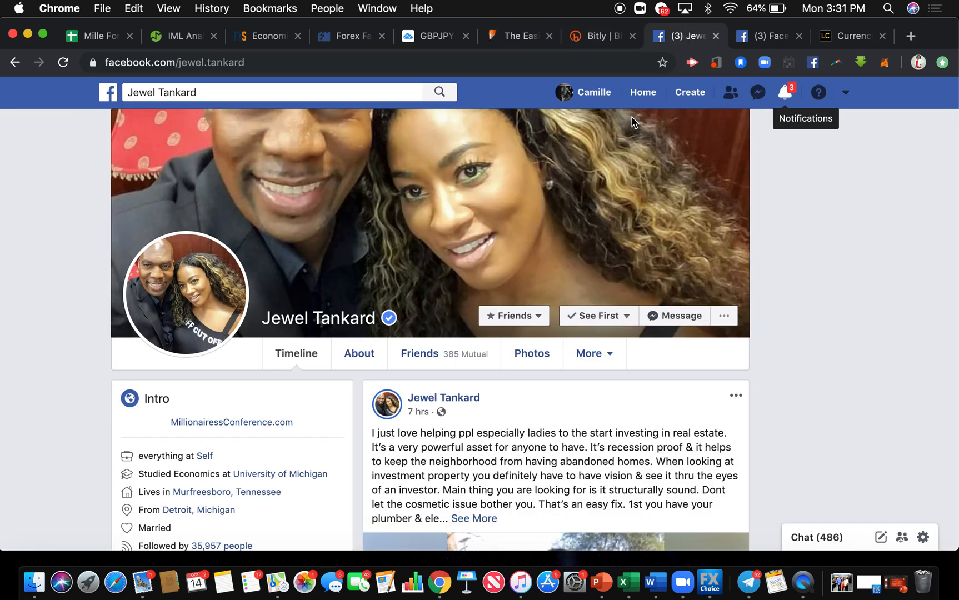
pyautogui.scroll(-2, 583, 214)
pyautogui.scroll(-1, 584, 217)
pyautogui.moveTo(583, 216)
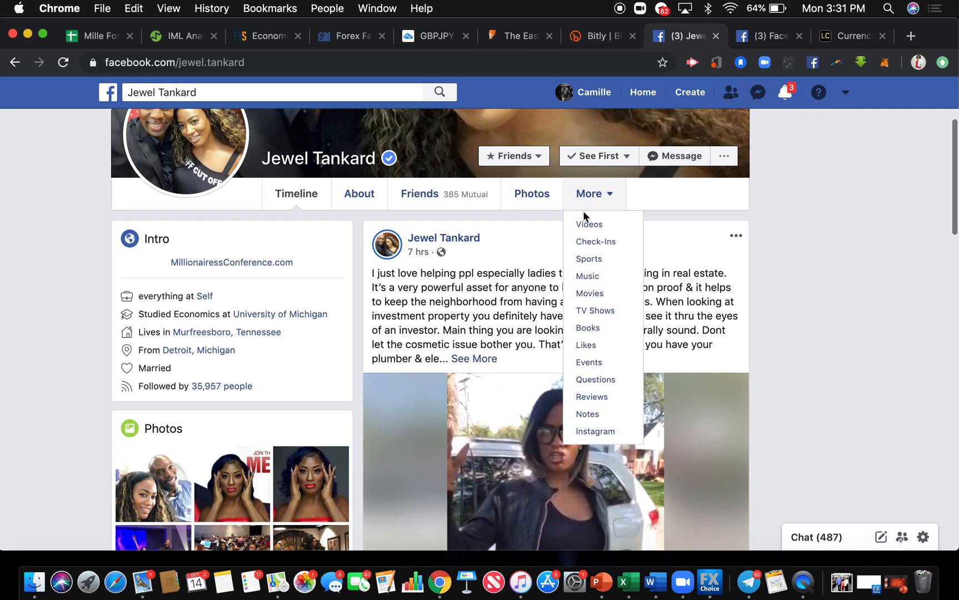
pyautogui.scroll(-1, 584, 216)
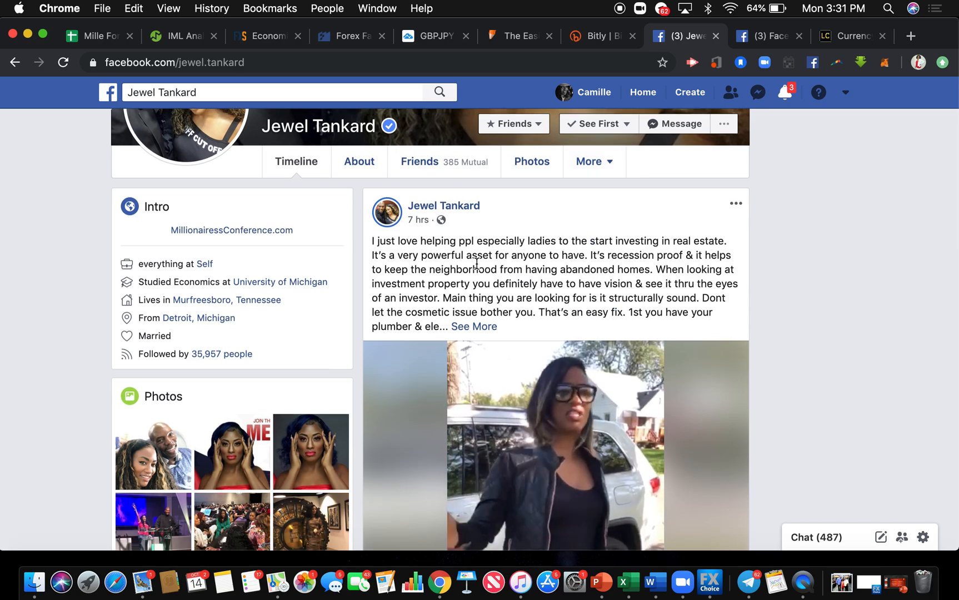
pyautogui.scroll(-5, 482, 260)
pyautogui.scroll(-2, 481, 260)
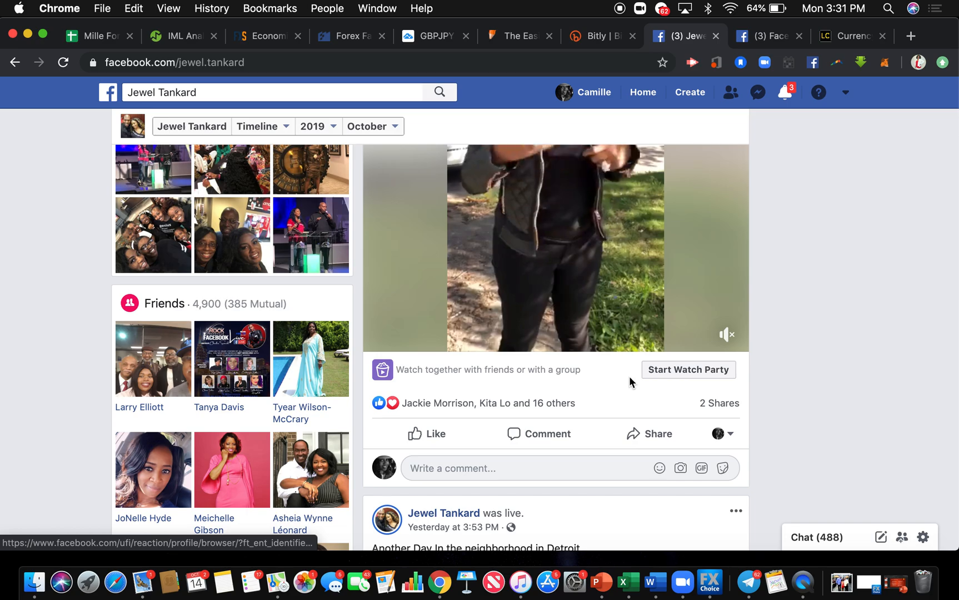
pyautogui.click(655, 378)
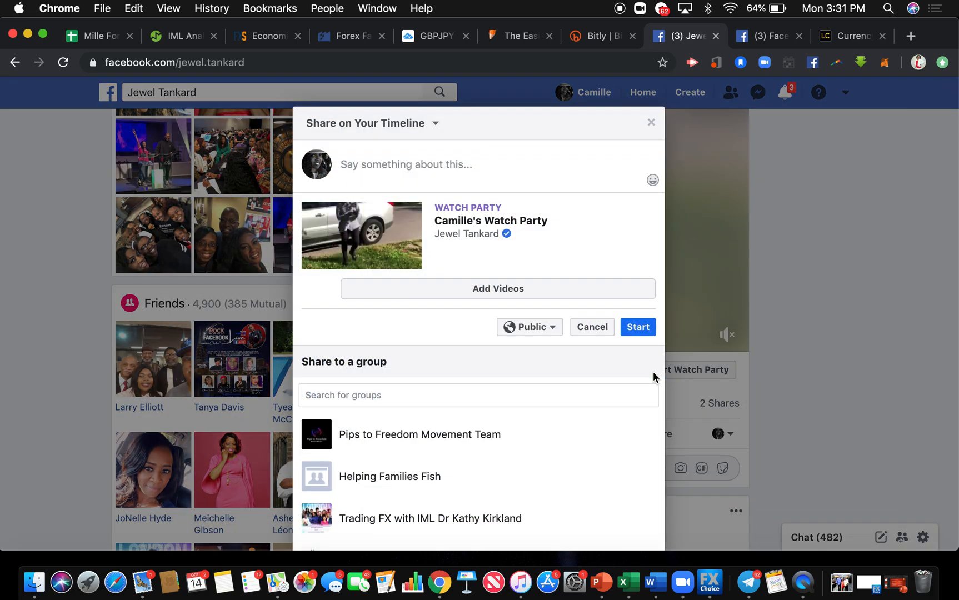
# Write "Tune in with my money mentor," followed by the mentor's full name as the watch party message.
pyautogui.click(438, 180)
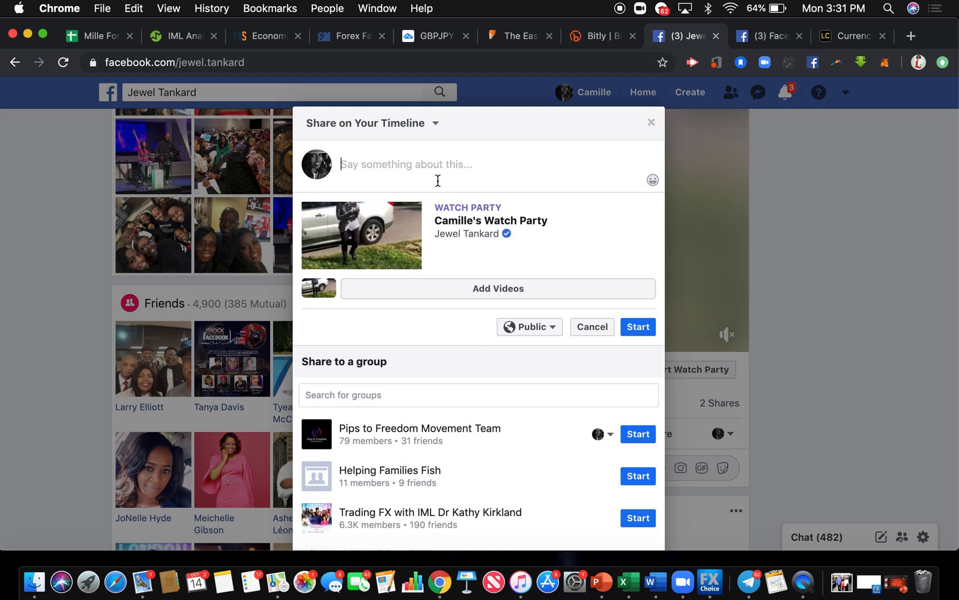
pyautogui.write('J')
pyautogui.press('BackSpace')
pyautogui.write('Tune')
pyautogui.press('BackSpace')
pyautogui.press('BackSpace')
pyautogui.write('ne in with my mon')
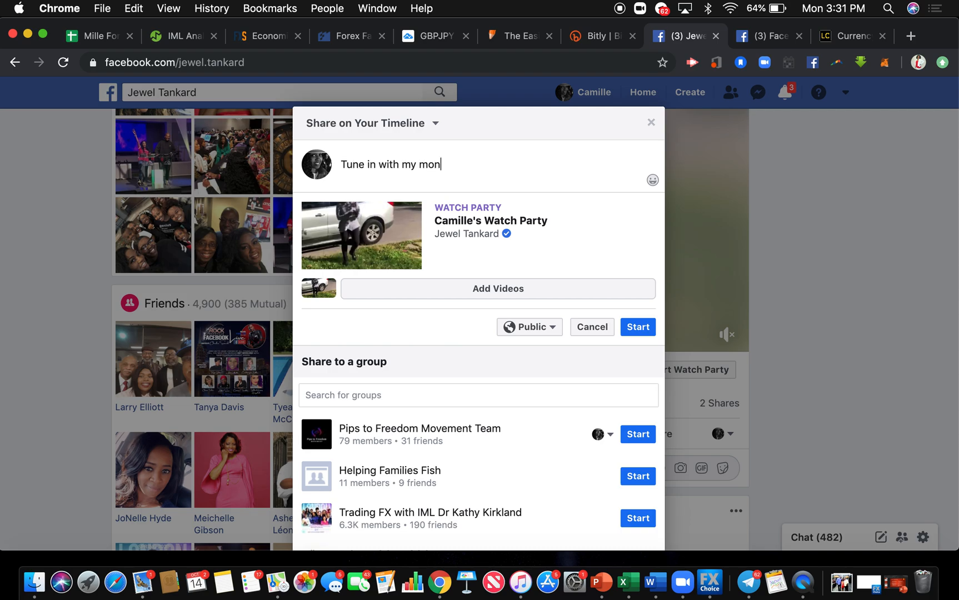
pyautogui.write('ey mentor,JEwel')
pyautogui.press('BackSpace')
pyautogui.press('BackSpace')
pyautogui.press('BackSpace')
pyautogui.press('BackSpace')
pyautogui.press('BackSpace')
pyautogui.write('Jewel Tankard')
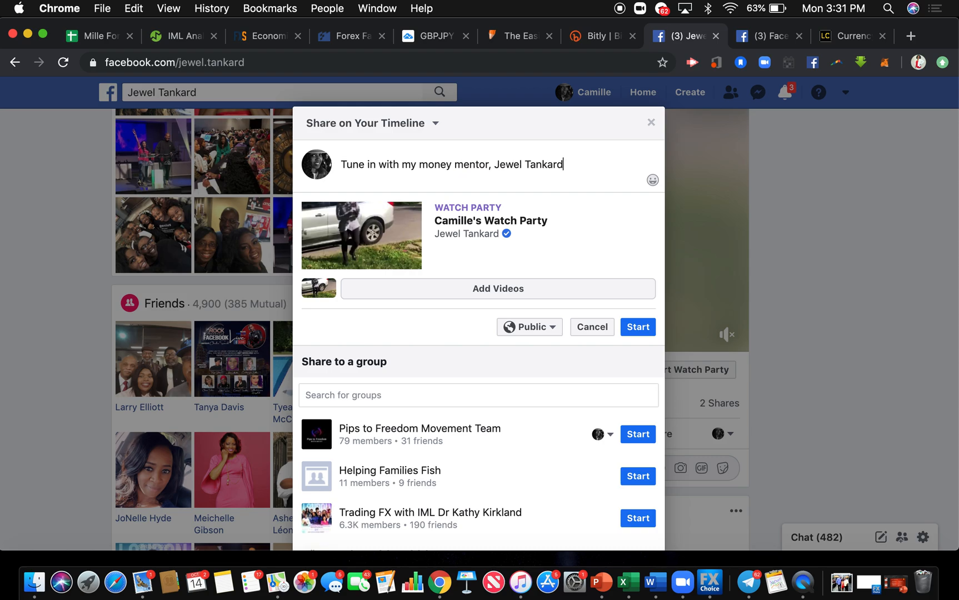
pyautogui.write('! For more info;')
# Extend the watch party message with "! For more info;" and paste the copied form link after it.
pyautogui.write('https://form.jotform.com/camillenicolew/trade-with-camille')
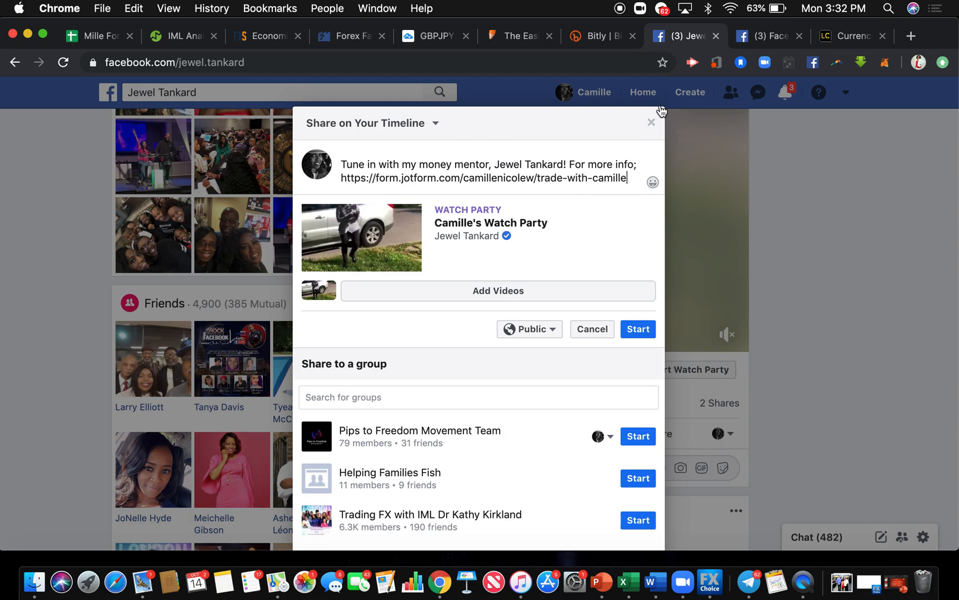
# Copy the new Bitlink from Bitly and paste it over the form link in the Facebook watch party message.
pyautogui.click(600, 37)
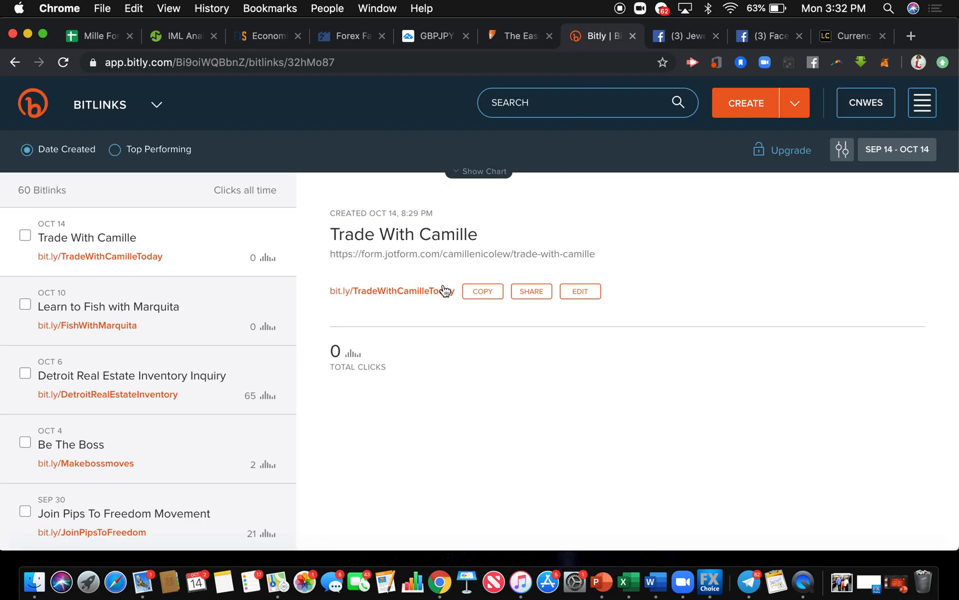
pyautogui.moveTo(455, 297); pyautogui.dragTo(355, 305)
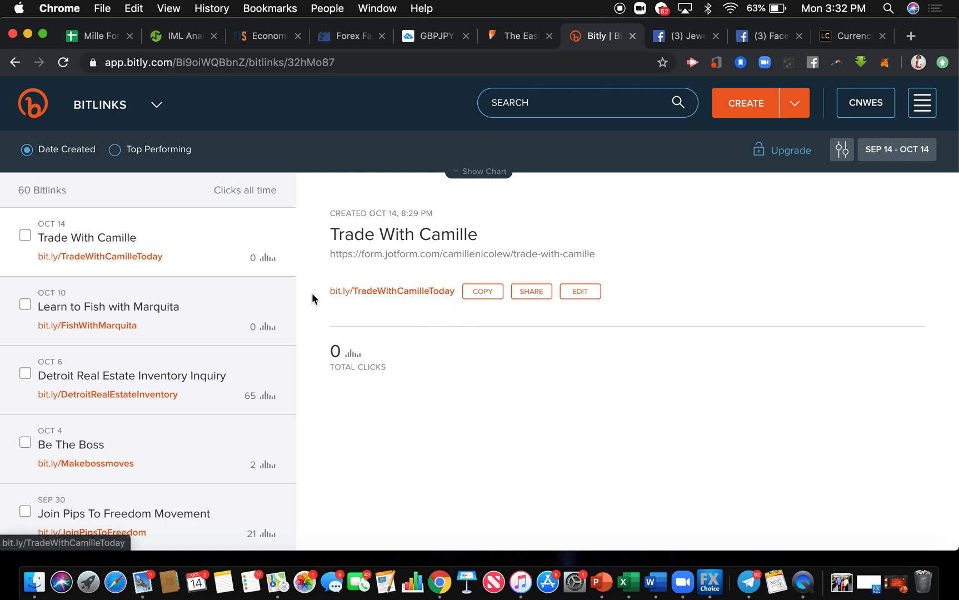
pyautogui.tripleClick(389, 293)
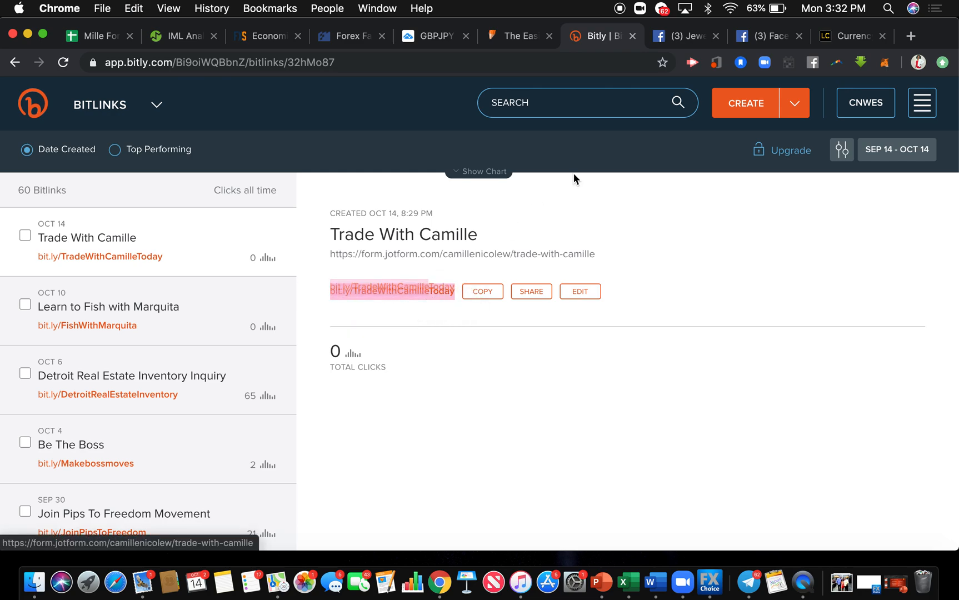
pyautogui.click(685, 35)
pyautogui.moveTo(628, 178); pyautogui.dragTo(318, 185)
pyautogui.write('http://bit.ly/TradeWithCamilleToday Press ⌘-c to copy bit.ly/TradeWithCamilleTodaybit.ly/TradeWithCamille')
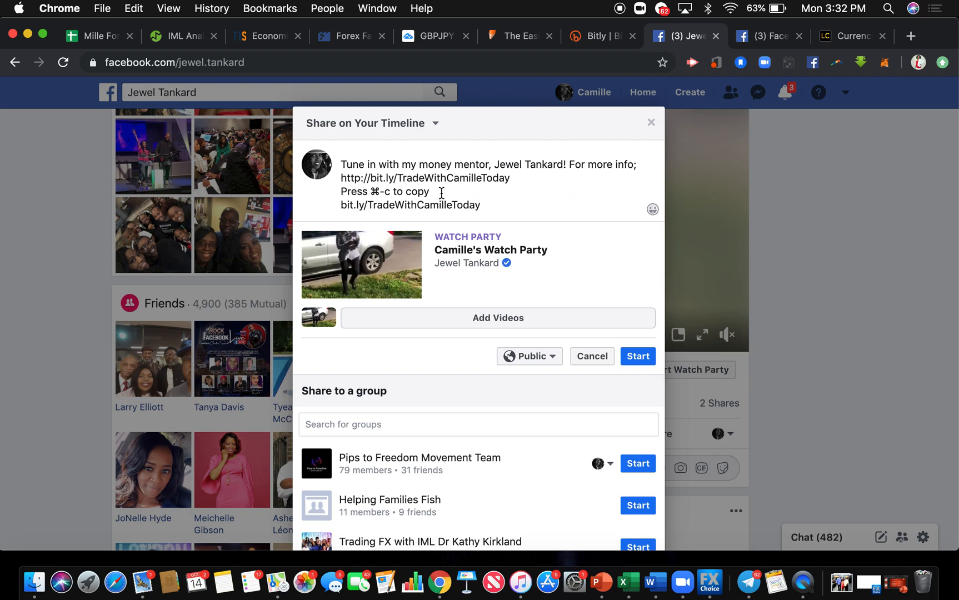
pyautogui.moveTo(362, 187); pyautogui.dragTo(332, 184)
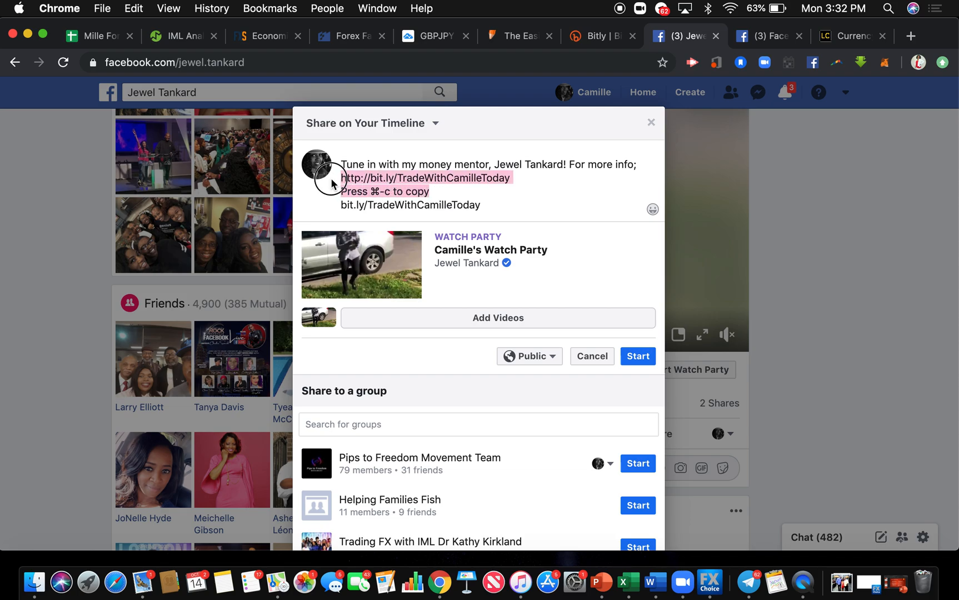
pyautogui.press('BackSpace')
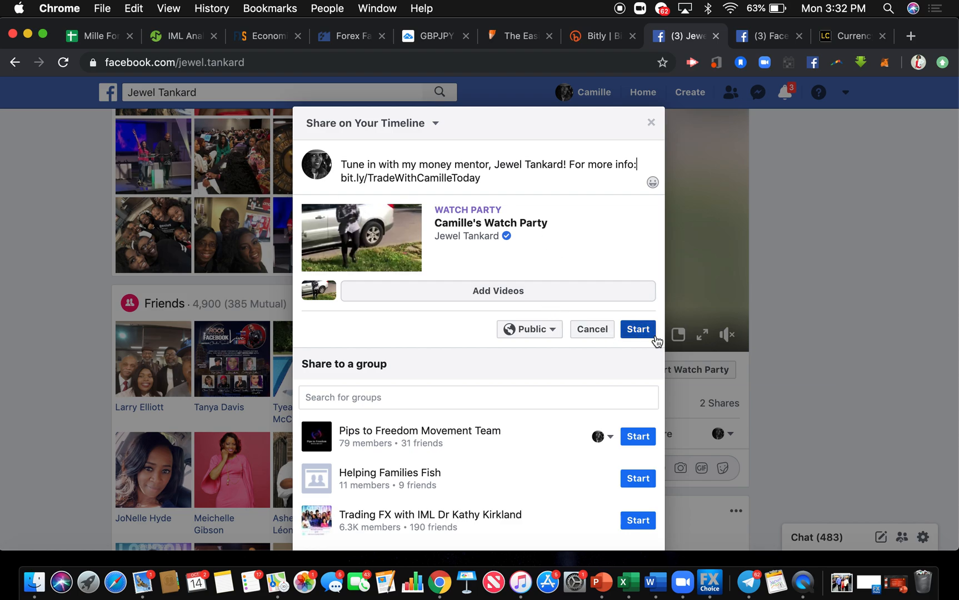
# Restrict the watch party's audience to Only me and start the watch party.
pyautogui.click(553, 332)
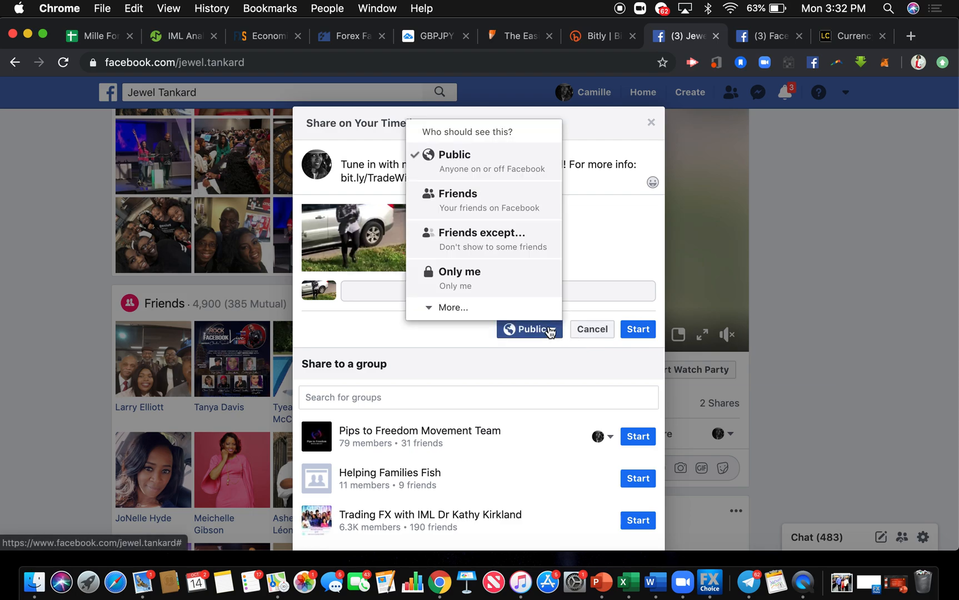
pyautogui.click(532, 272)
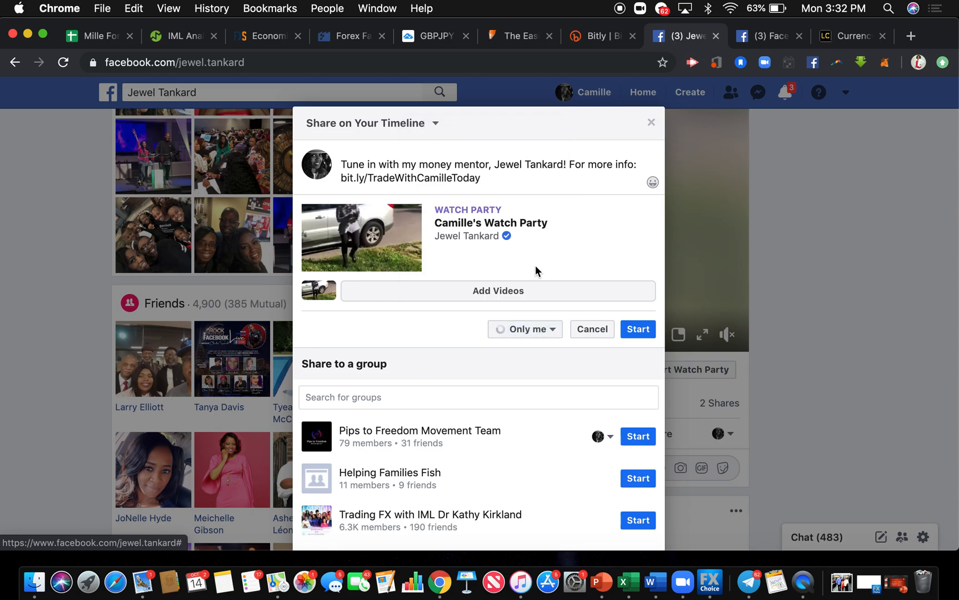
pyautogui.click(638, 332)
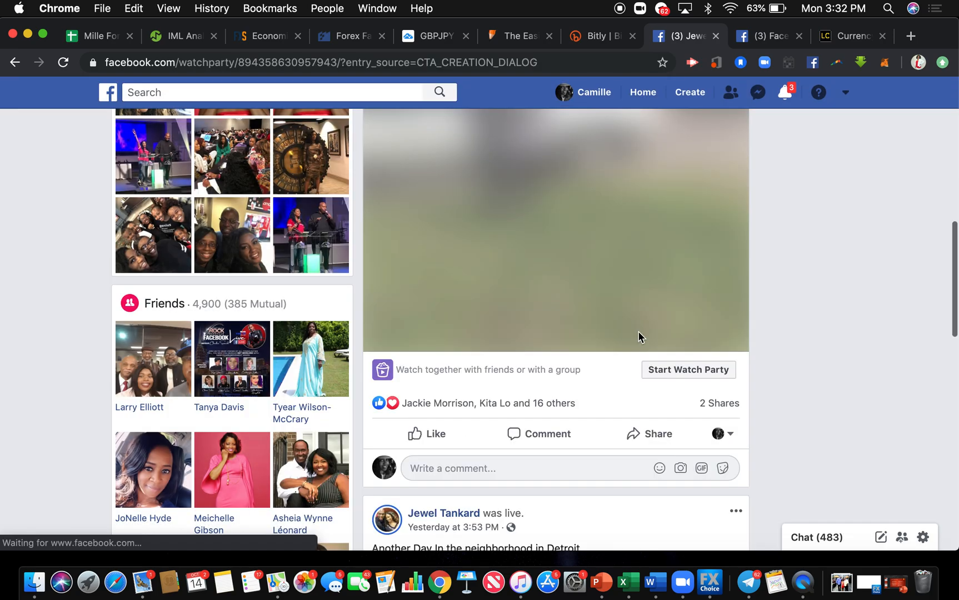
pyautogui.scroll(6, 636, 252)
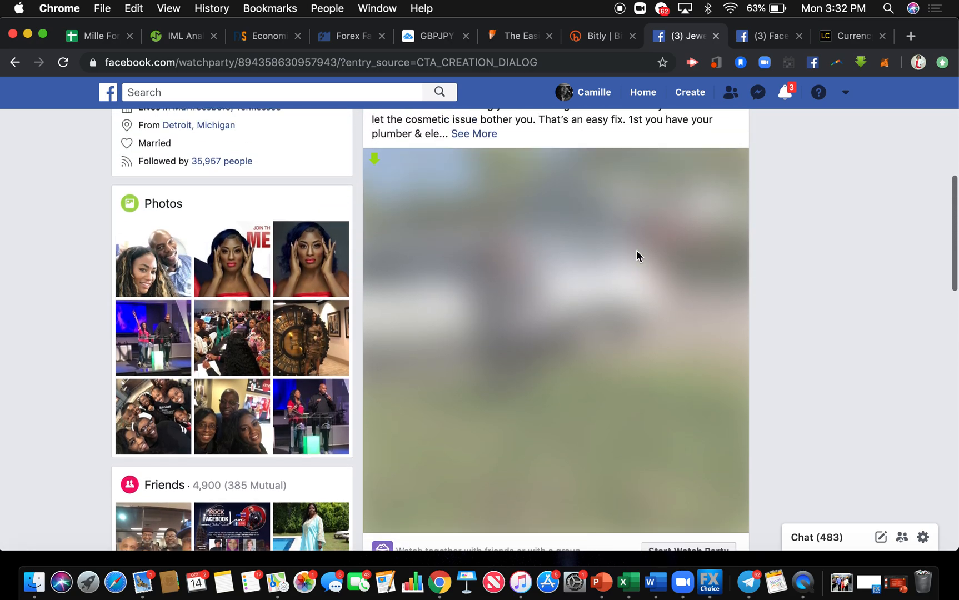
pyautogui.scroll(5, 638, 255)
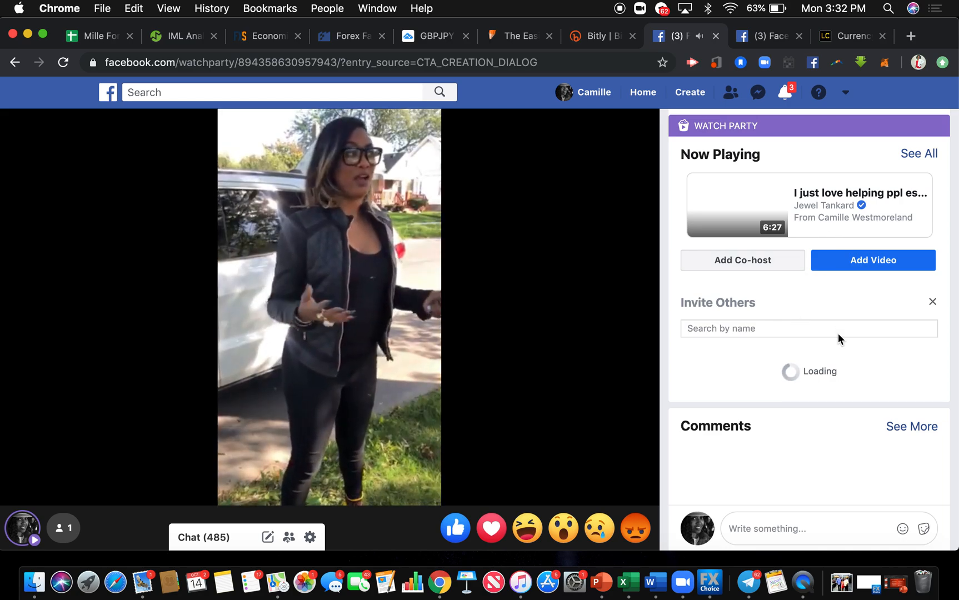
# Leave the watch party page and confirm leaving to return to the news feed.
pyautogui.click(832, 328)
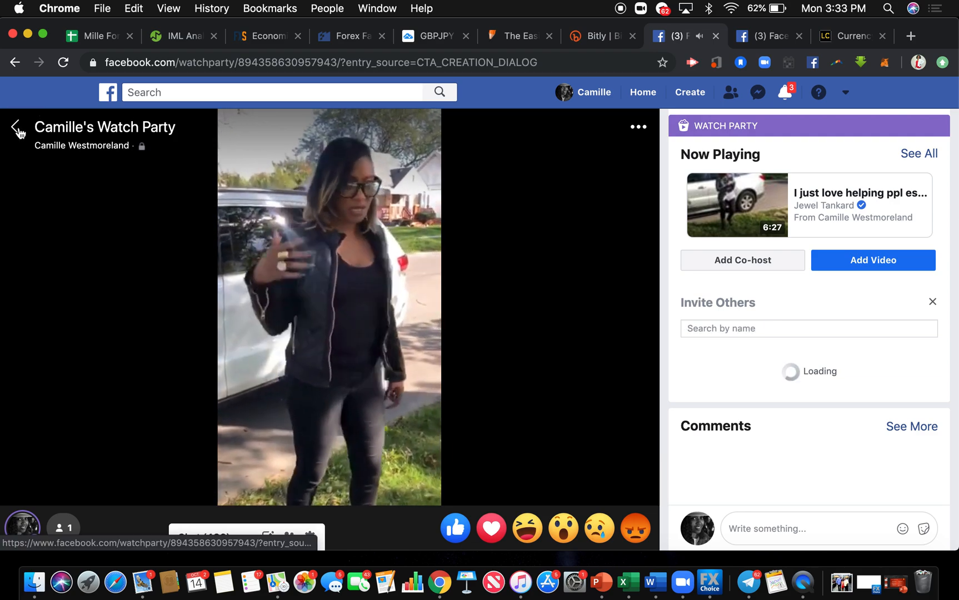
pyautogui.click(17, 130)
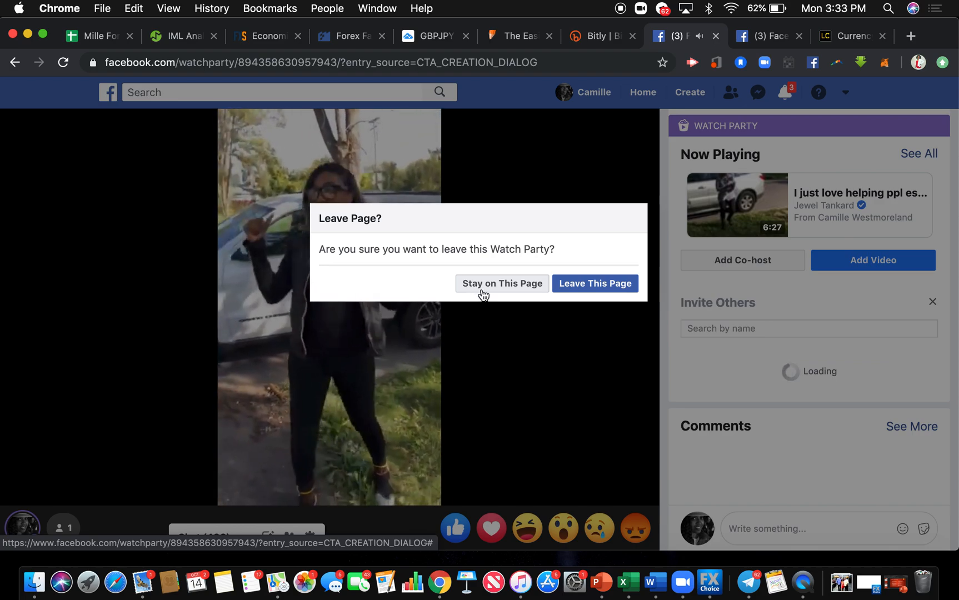
pyautogui.click(585, 285)
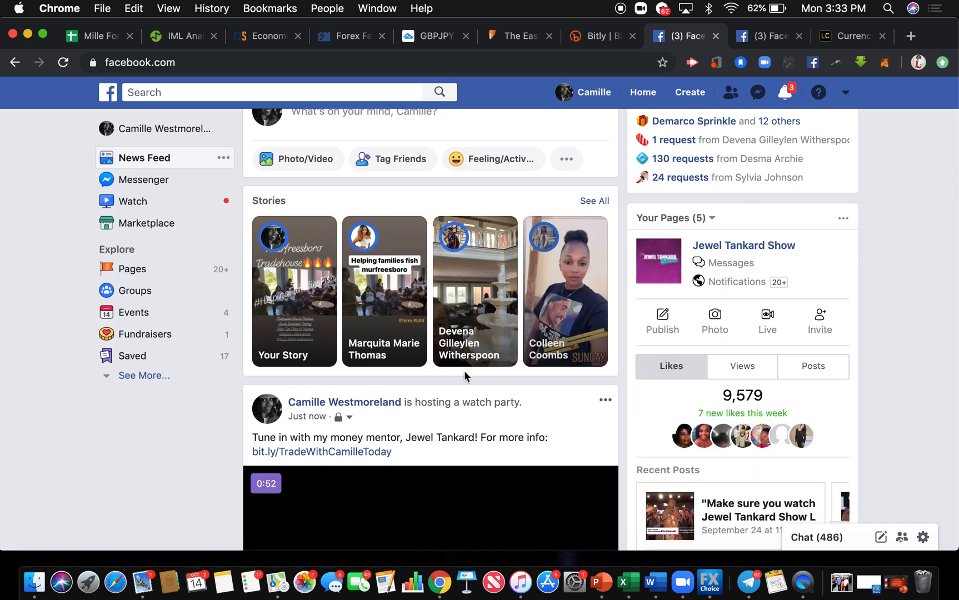
# Examine the watch party post with its Bitlink in the news feed, including the post's available options.
pyautogui.scroll(-5, 465, 376)
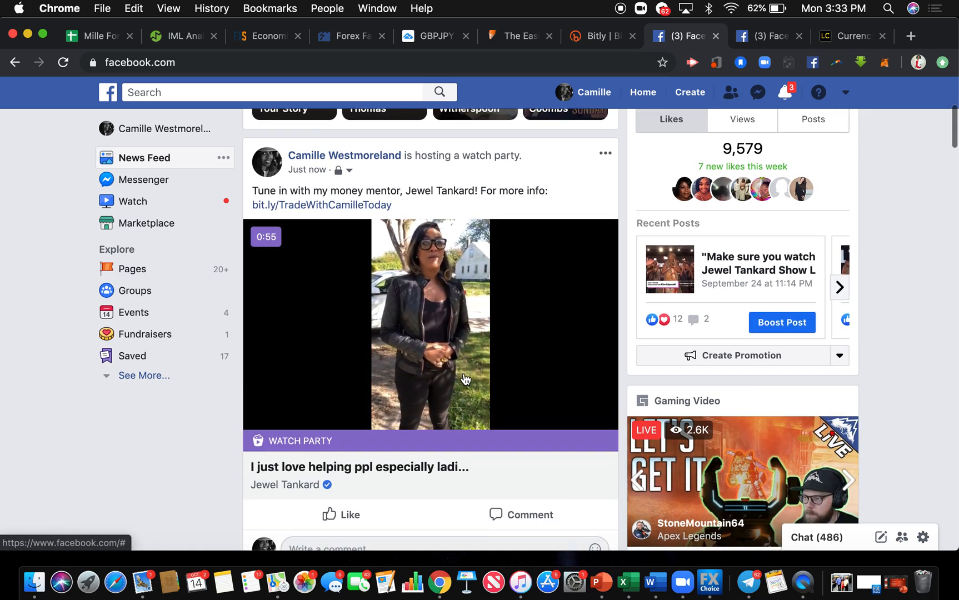
pyautogui.scroll(-1, 466, 380)
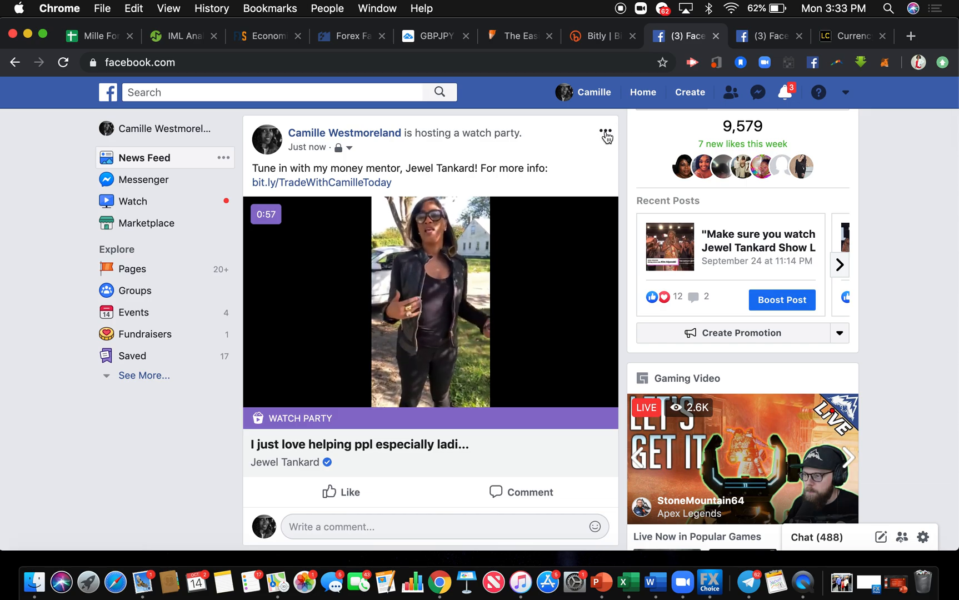
pyautogui.scroll(-1, 445, 206)
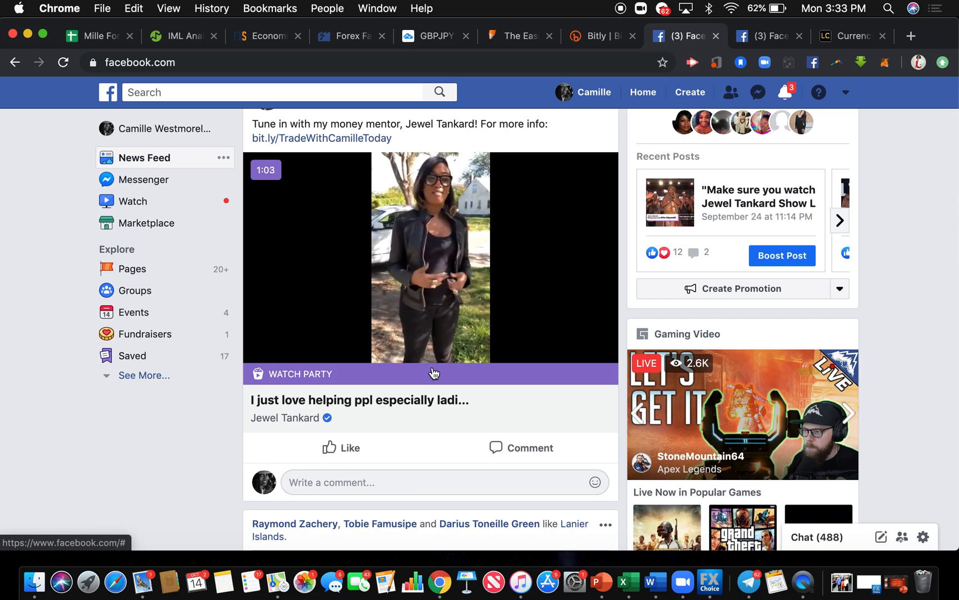
pyautogui.scroll(1, 435, 373)
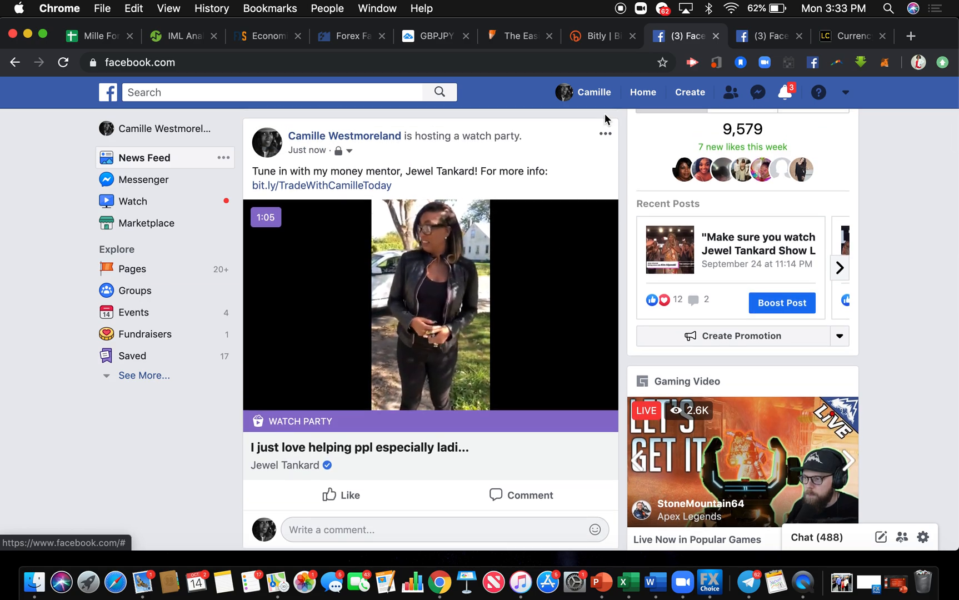
pyautogui.click(606, 134)
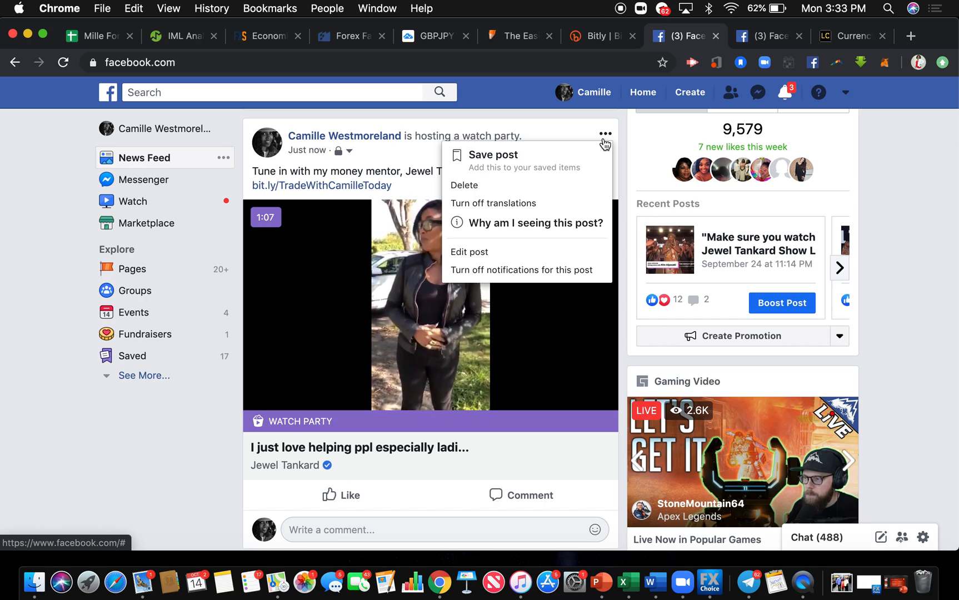
pyautogui.click(614, 133)
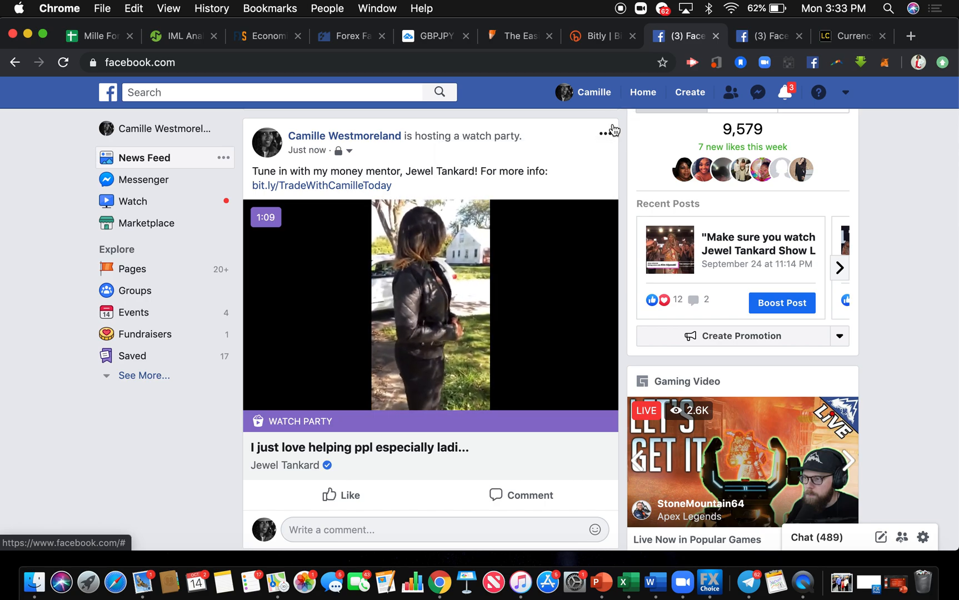